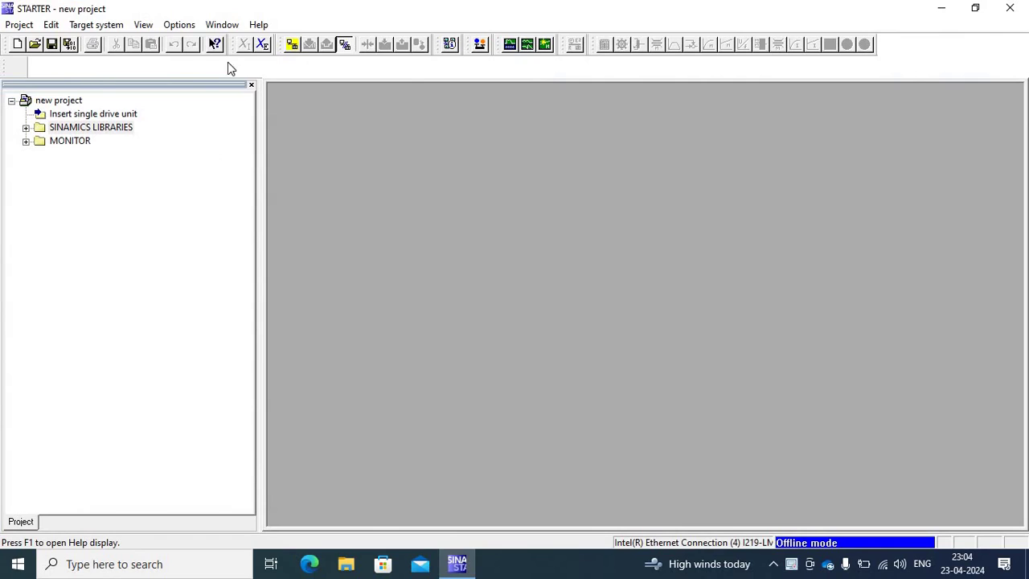
# Step: Insert the S120 CU320-2 DP drive unit with IP online access at 169.254.11.22
pyautogui.doubleClick(72, 117)
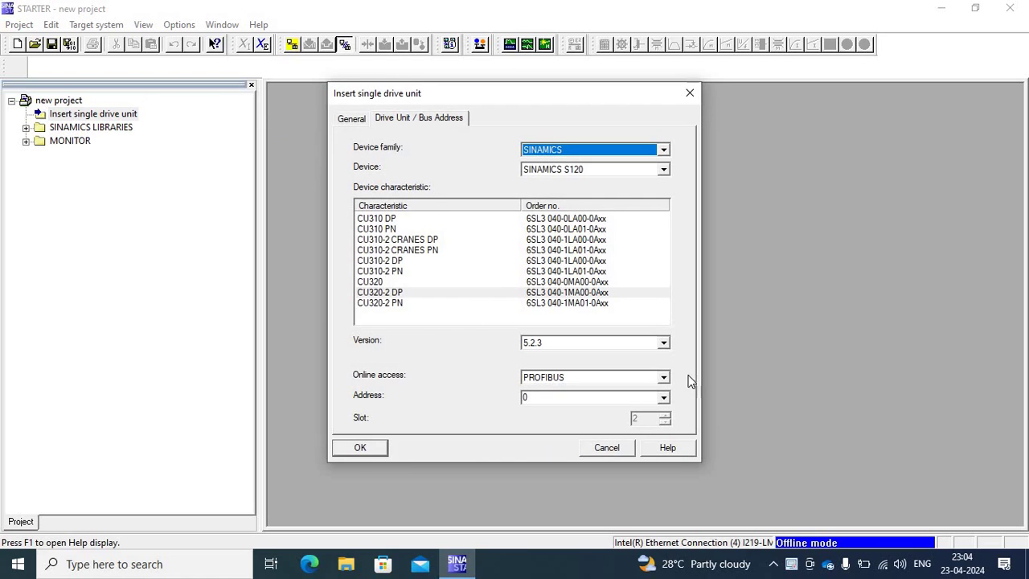
pyautogui.click(665, 381)
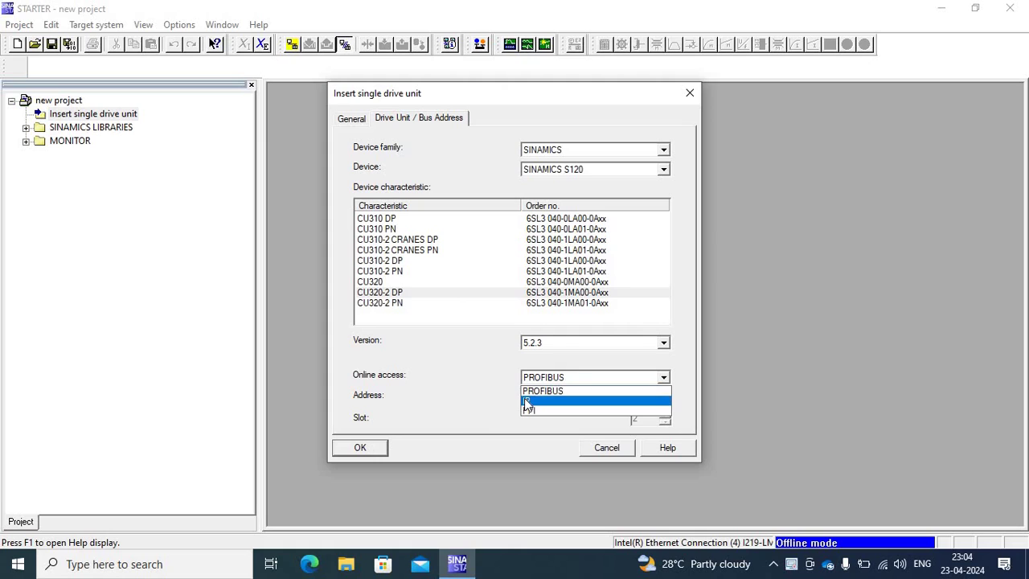
pyautogui.click(374, 450)
pyautogui.click(374, 449)
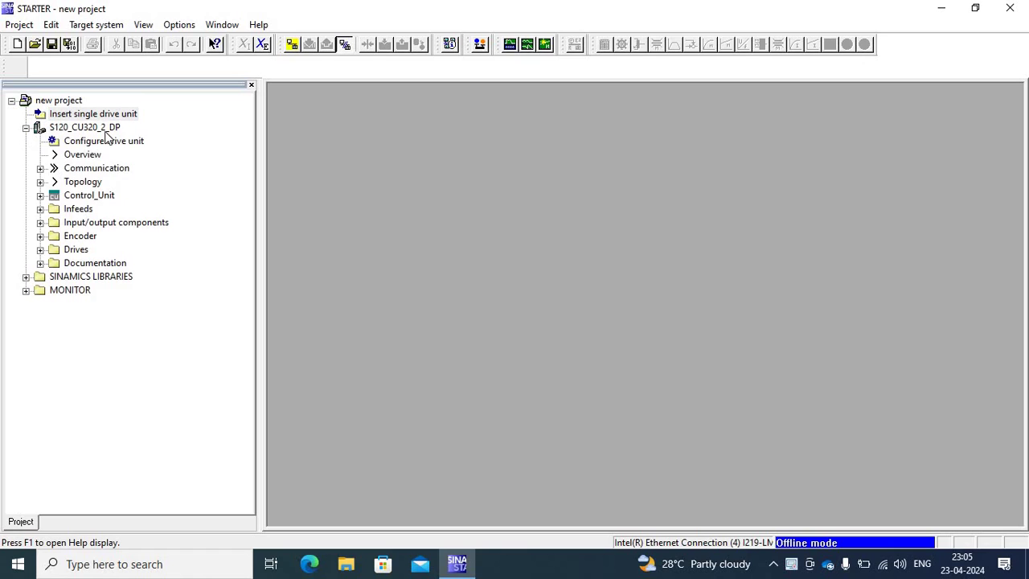
# Step: Create a Smart infeed named Supply_1 under Infeeds
pyautogui.click(40, 209)
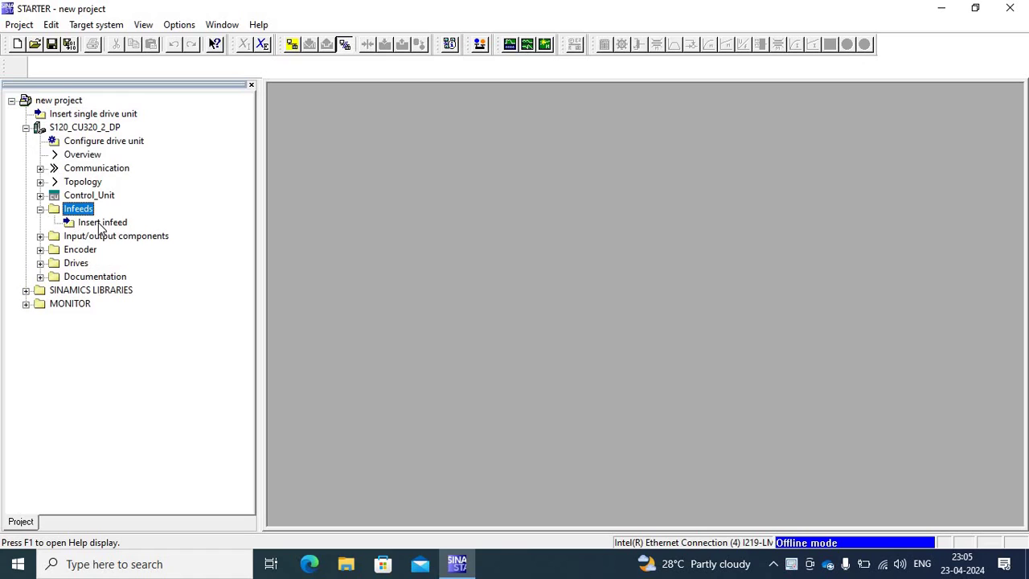
pyautogui.doubleClick(100, 222)
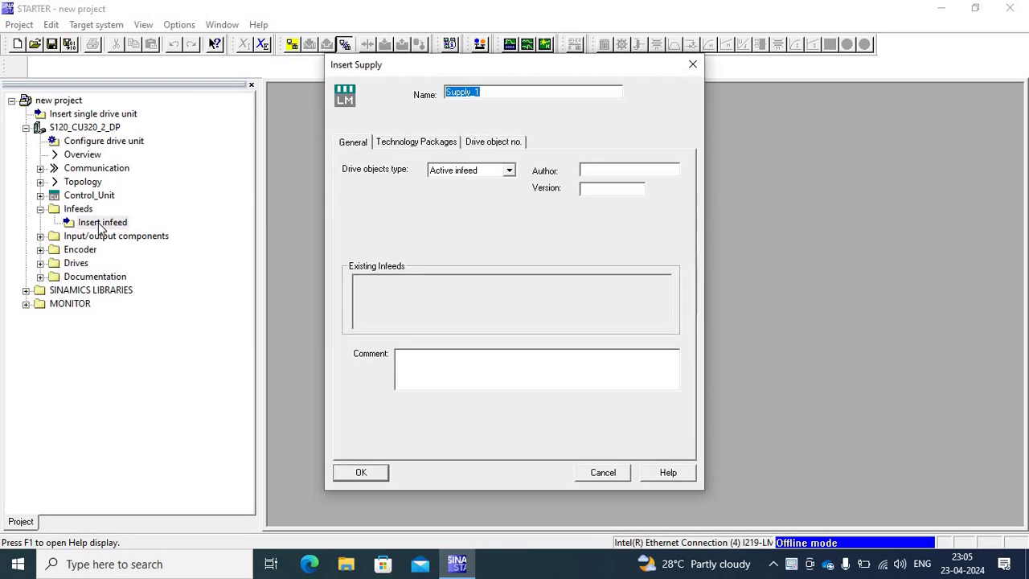
pyautogui.click(509, 170)
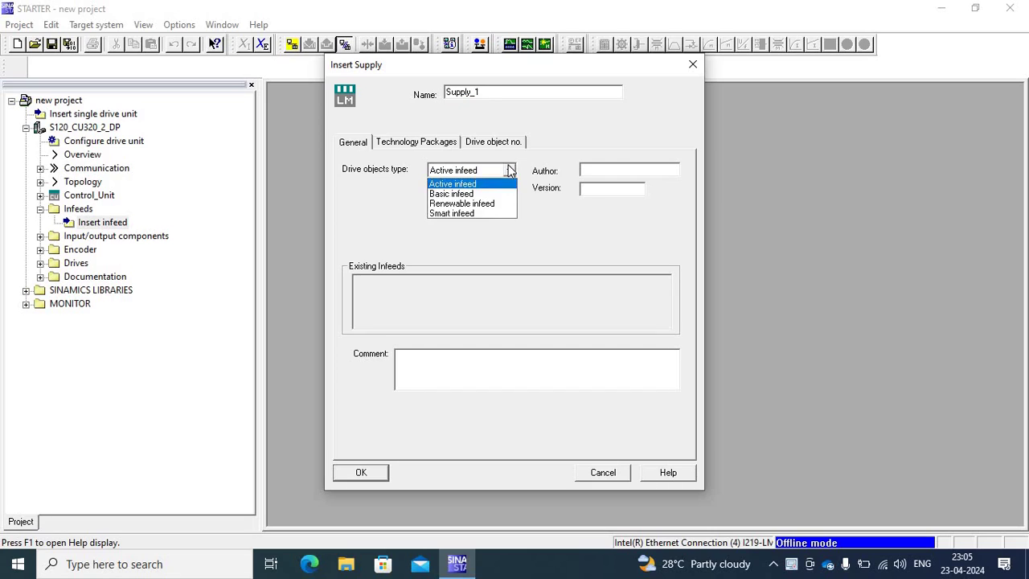
pyautogui.click(473, 214)
pyautogui.click(368, 472)
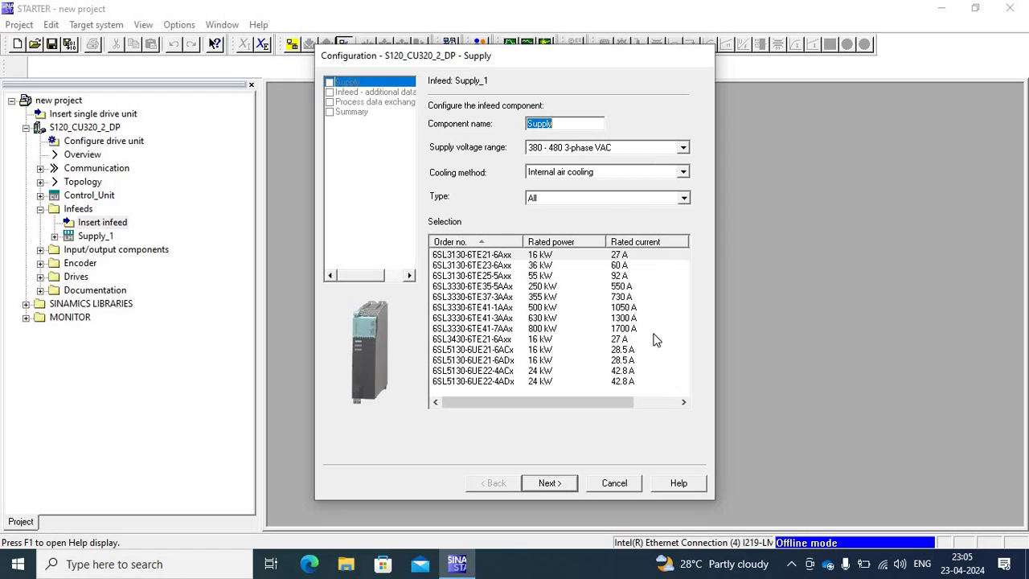
# Step: Select the 36 kW 6SL3130-6TE23-6Axx infeed module and complete the infeed wizard
pyautogui.click(480, 265)
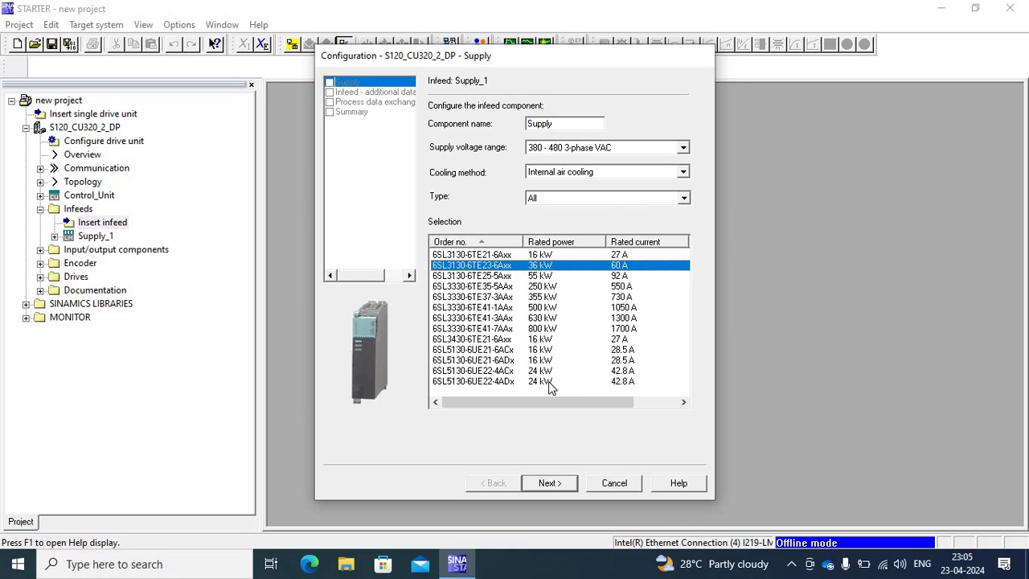
pyautogui.click(552, 483)
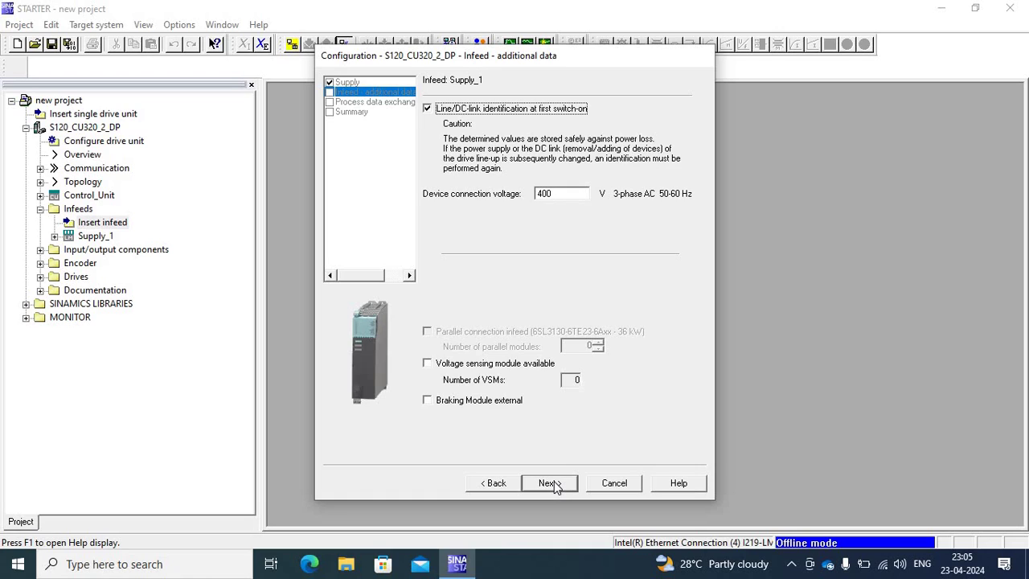
pyautogui.click(552, 483)
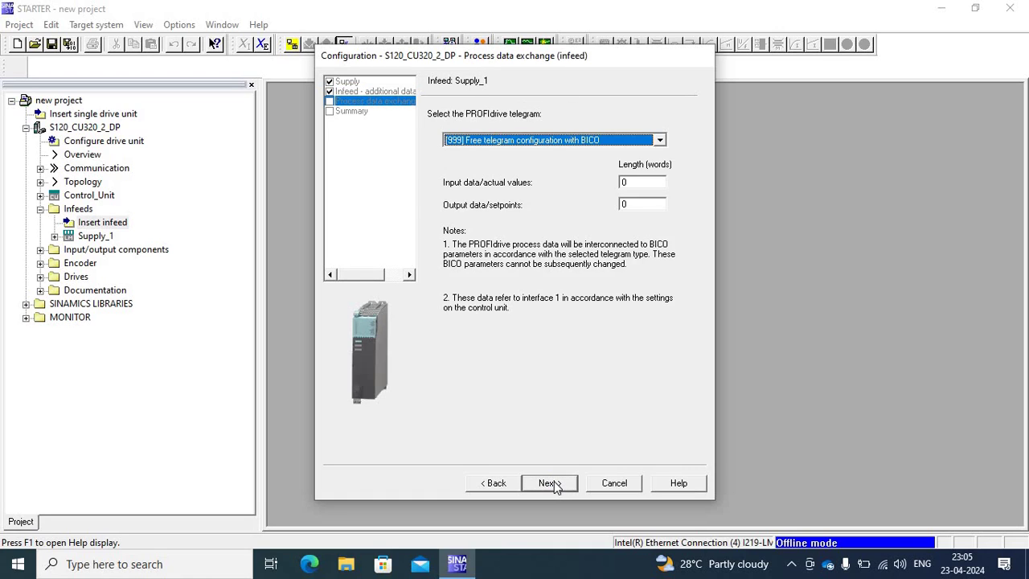
pyautogui.click(550, 483)
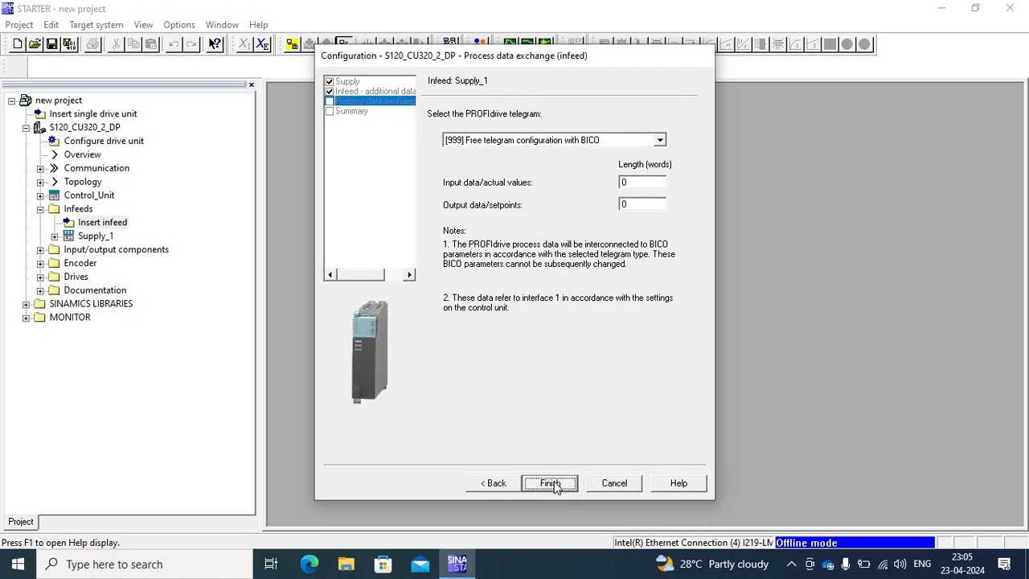
pyautogui.click(552, 484)
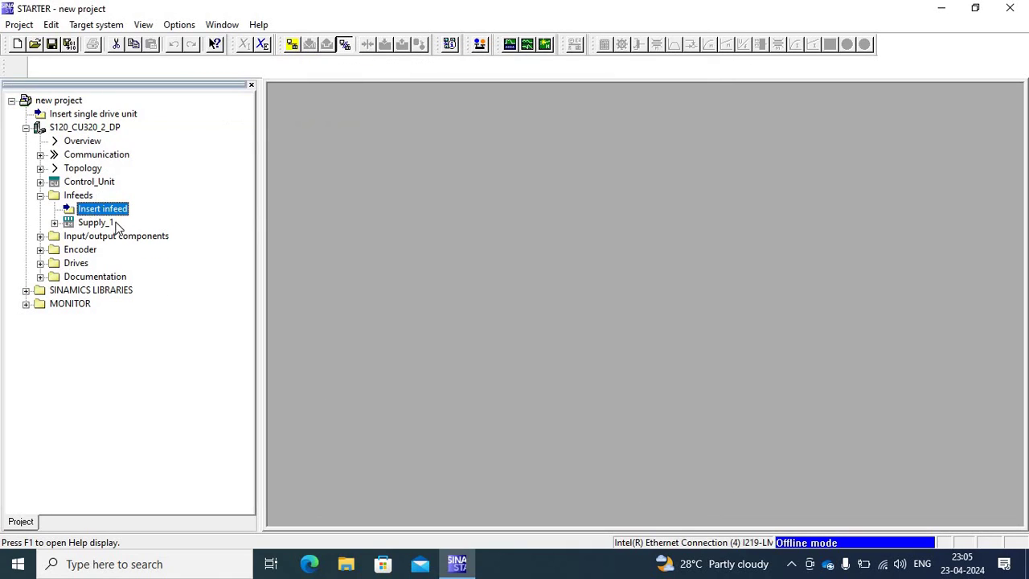
# Step: Insert vector drive Drive_1 with the Technology controller function module enabled
pyautogui.click(40, 264)
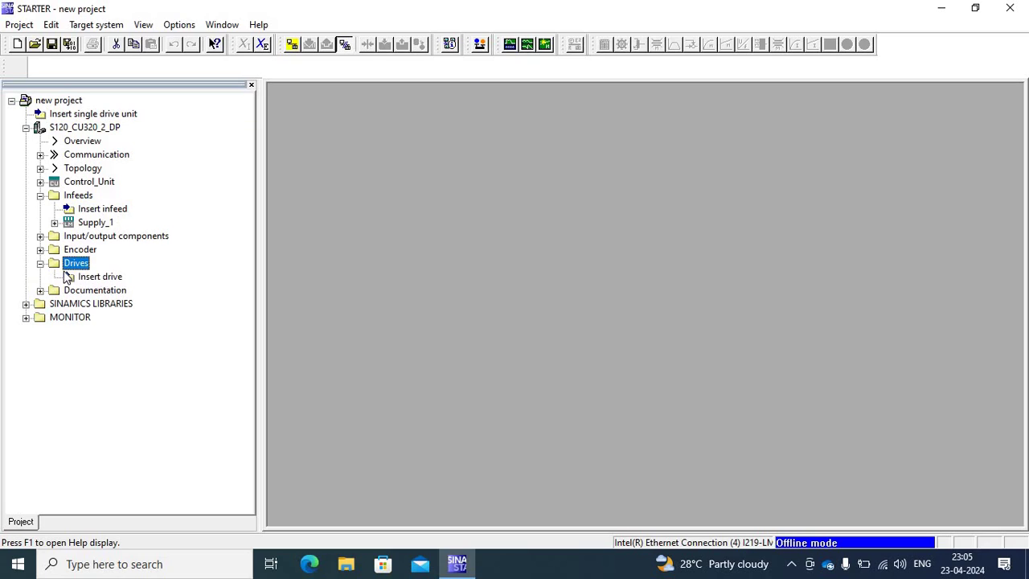
pyautogui.doubleClick(96, 276)
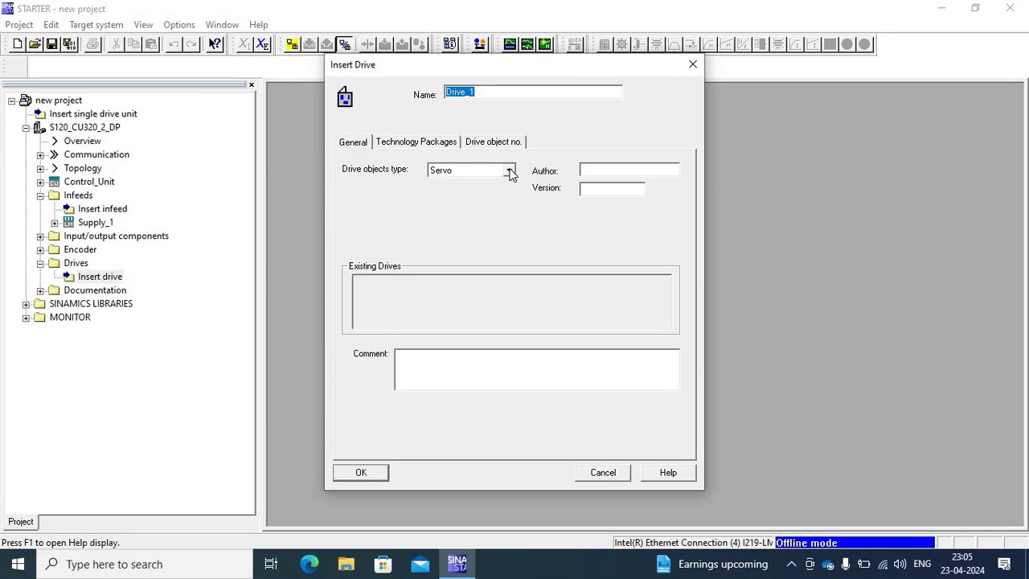
pyautogui.click(510, 171)
pyautogui.click(475, 194)
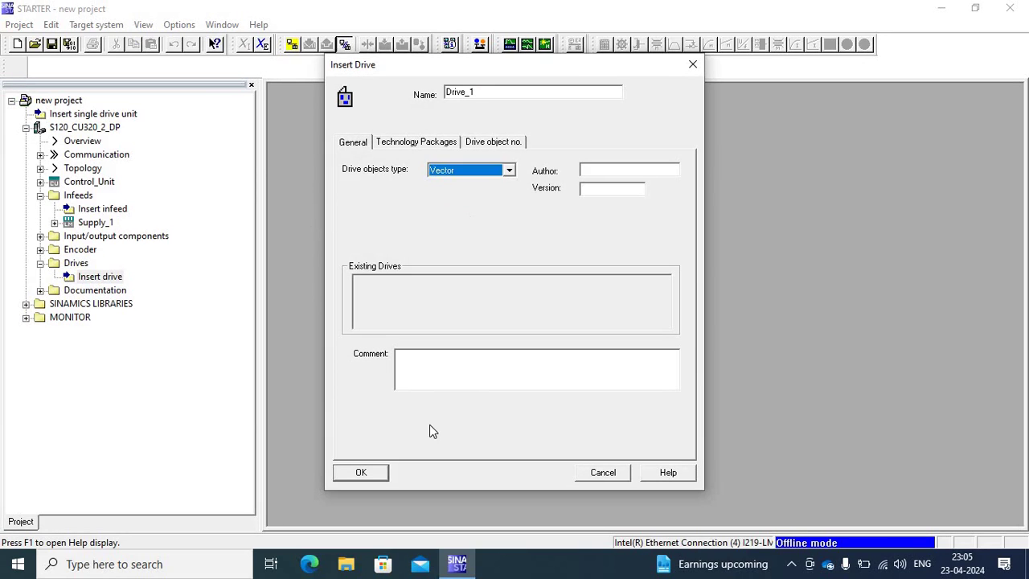
pyautogui.click(370, 474)
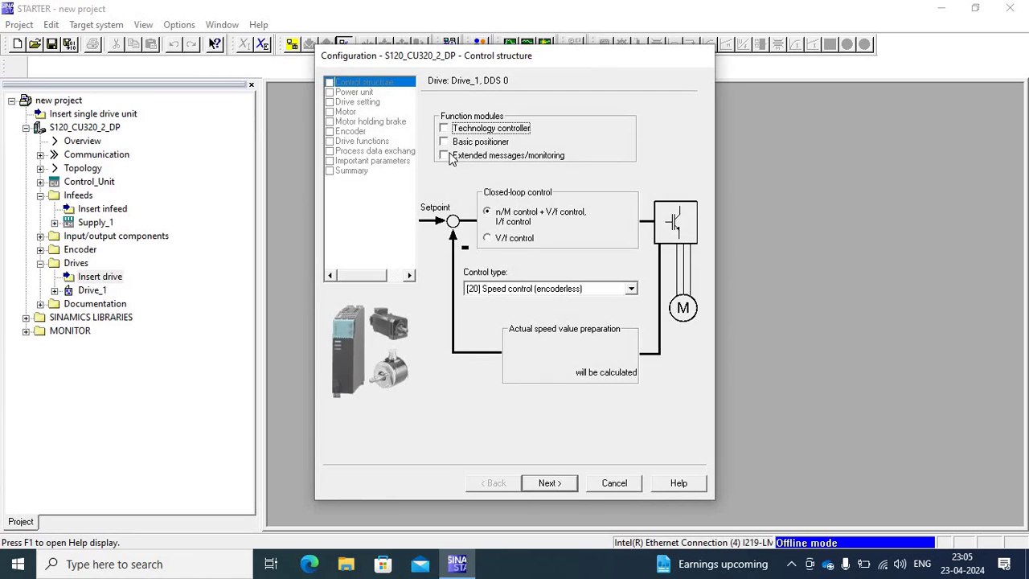
pyautogui.click(445, 129)
pyautogui.click(547, 483)
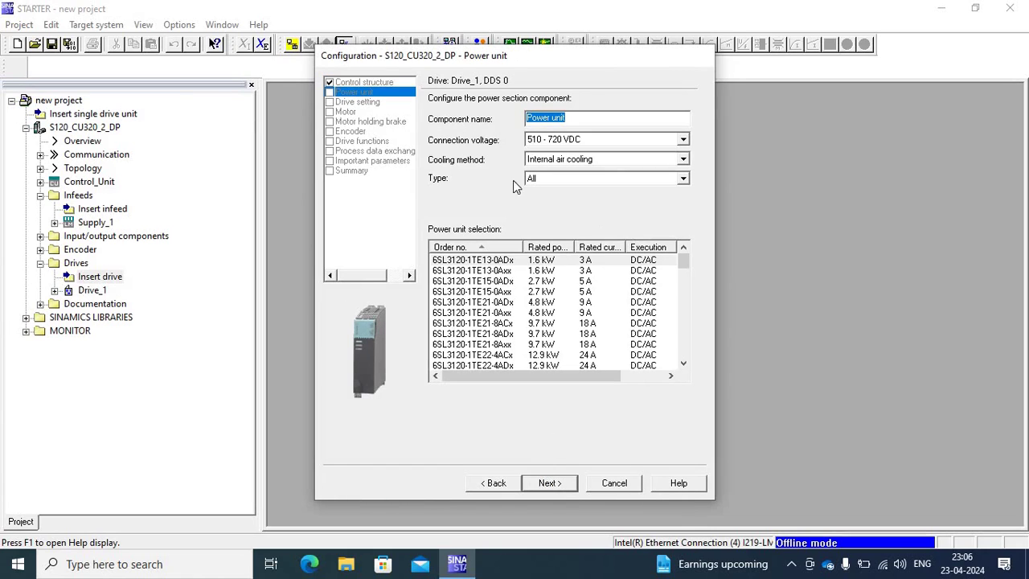
# Step: Give Drive_1 the 6SL3120-2TE21-8ADx double motor module with an output choke
pyautogui.click(683, 179)
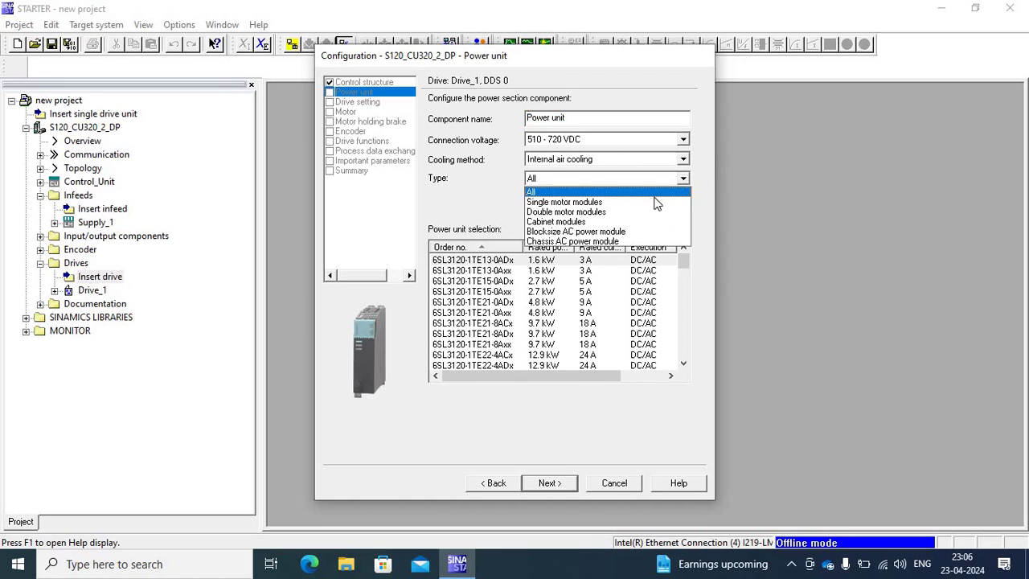
pyautogui.click(557, 214)
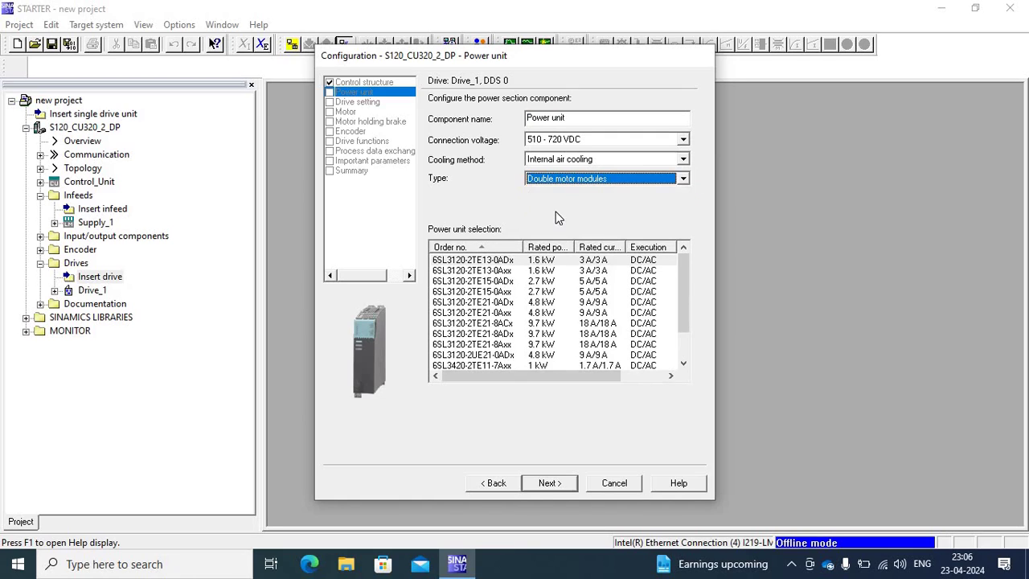
pyautogui.click(682, 365)
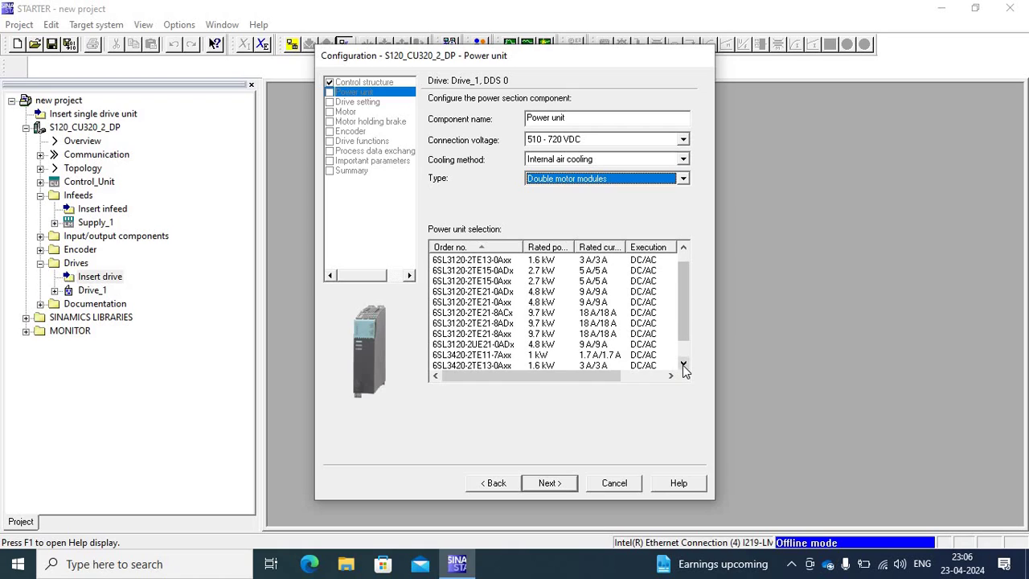
pyautogui.click(470, 325)
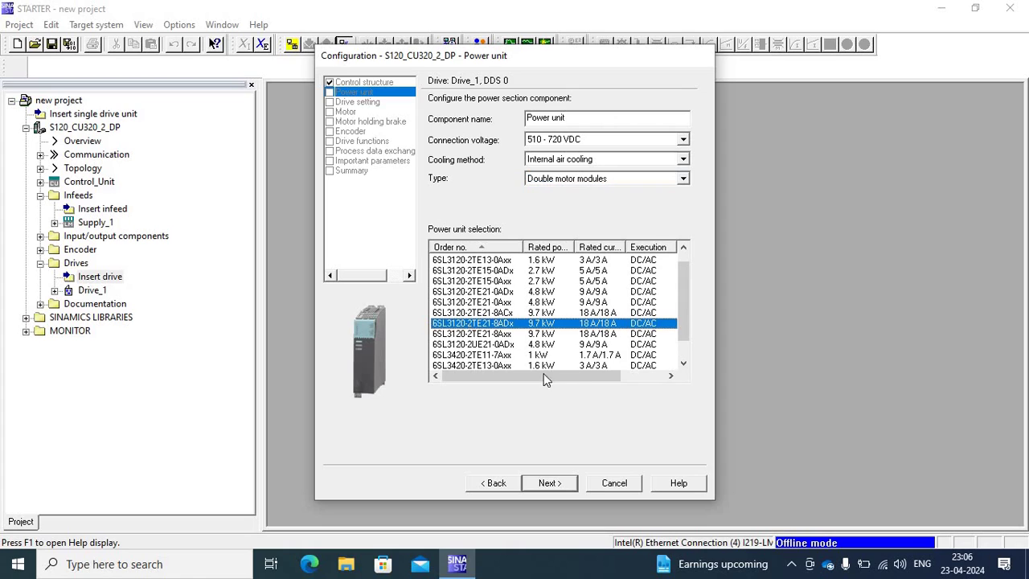
pyautogui.click(549, 483)
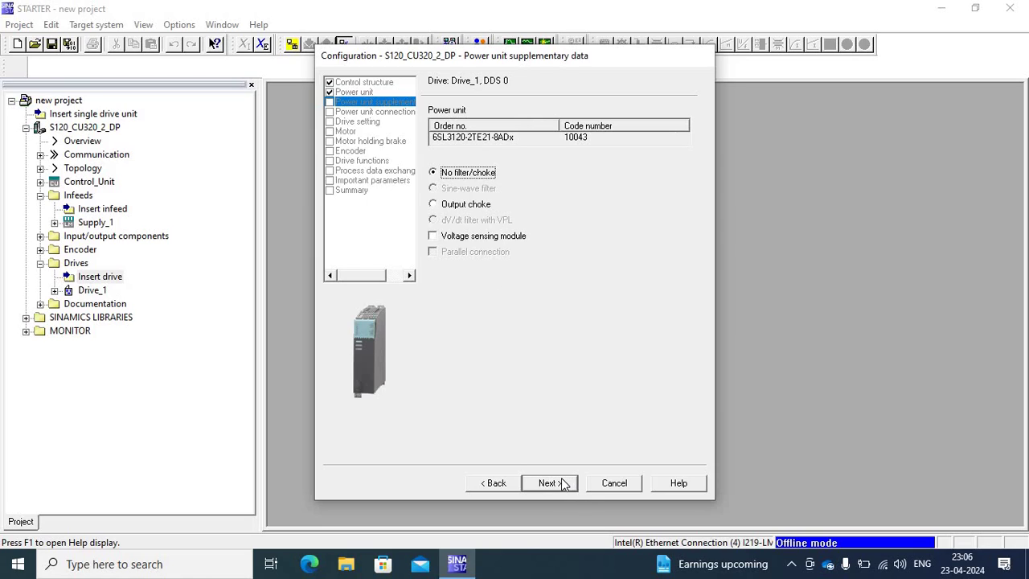
pyautogui.click(434, 206)
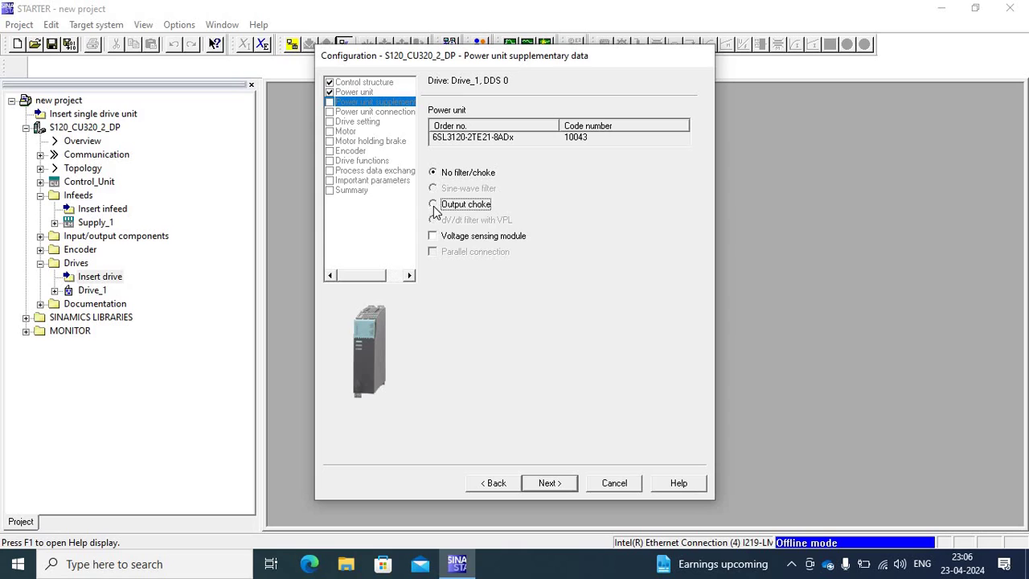
pyautogui.click(550, 483)
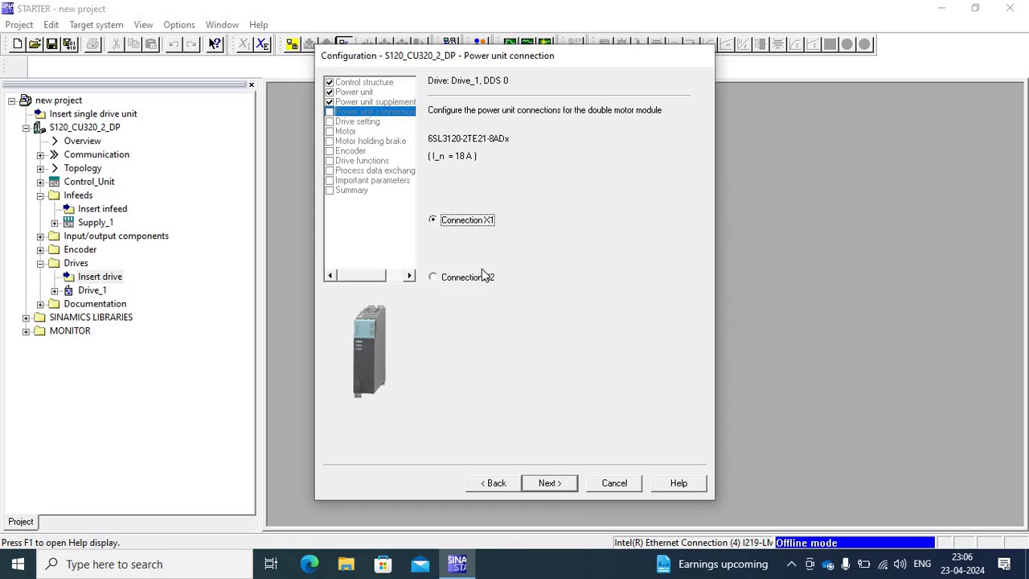
# Step: Keep connection X1 and IEC standard, and select a DRIVE-CLiQ motor without holding brake
pyautogui.click(549, 483)
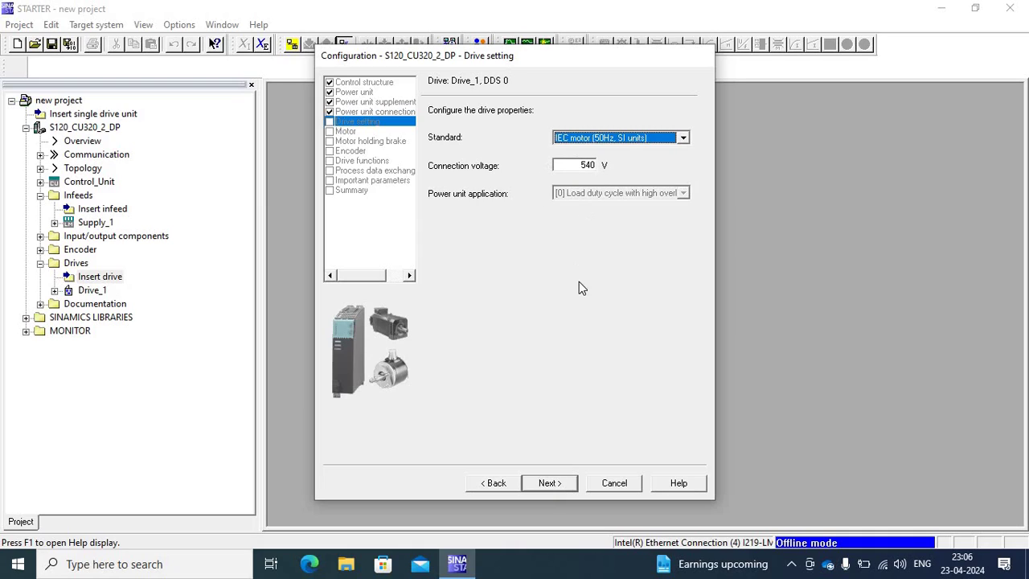
pyautogui.click(549, 483)
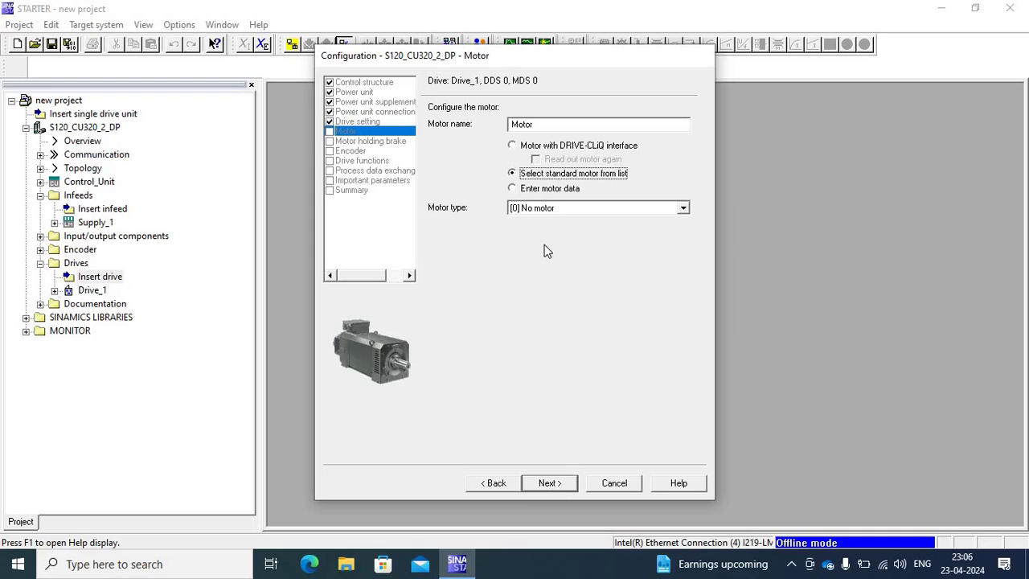
pyautogui.click(512, 145)
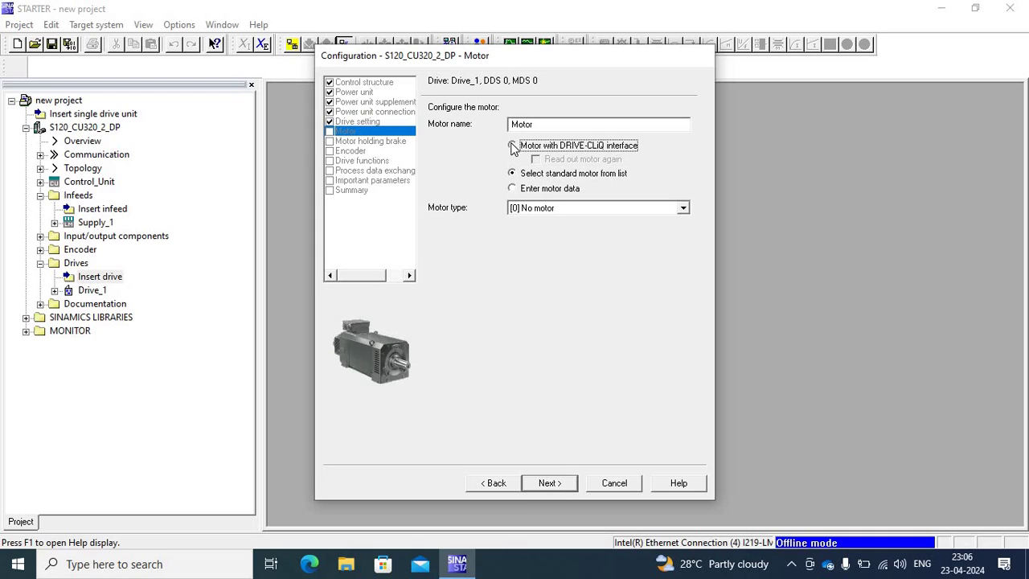
pyautogui.click(554, 489)
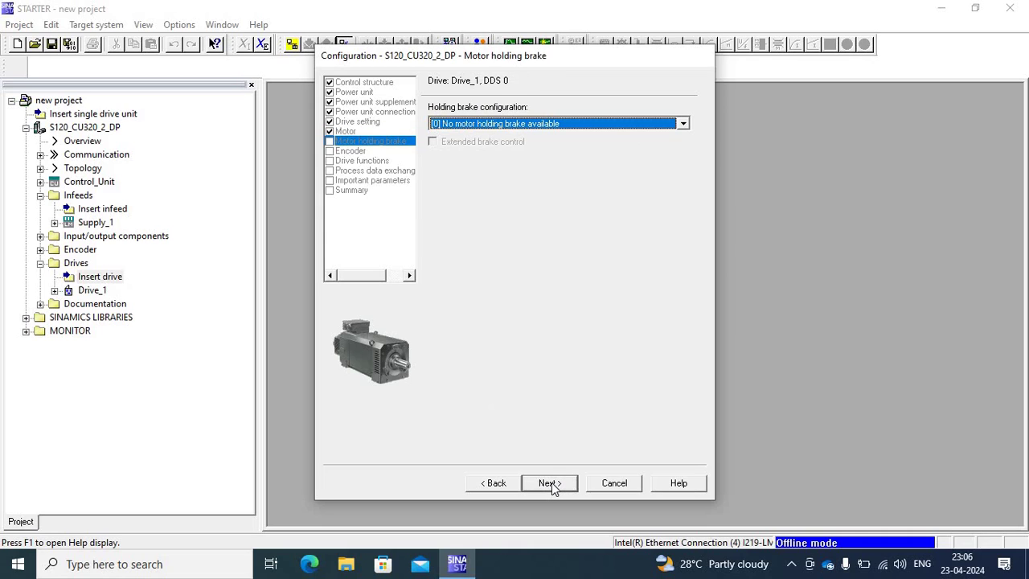
pyautogui.click(554, 489)
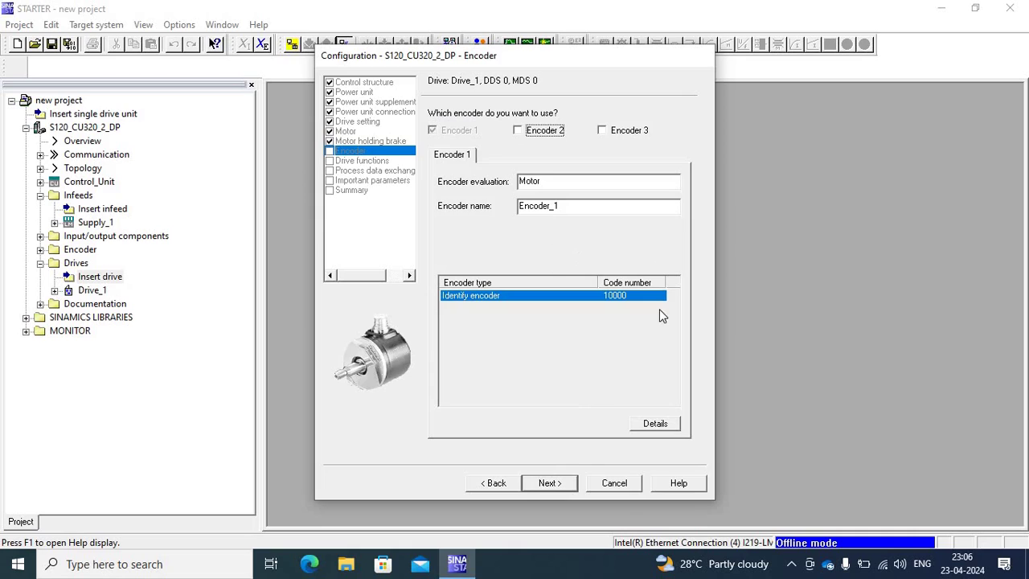
# Step: Set motor identification to [0] Inhibited and finish Drive_1's configuration
pyautogui.click(553, 489)
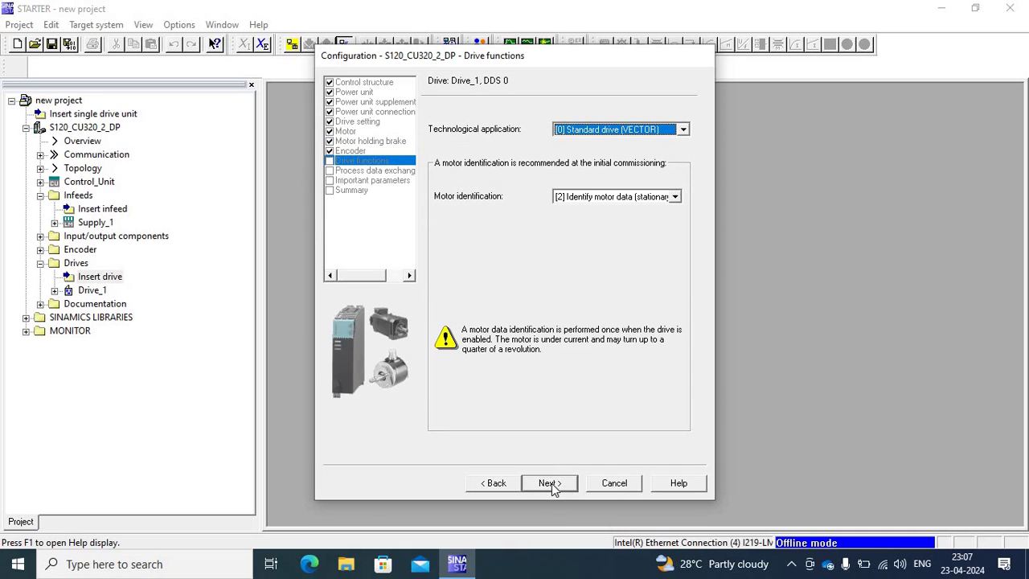
pyautogui.click(676, 197)
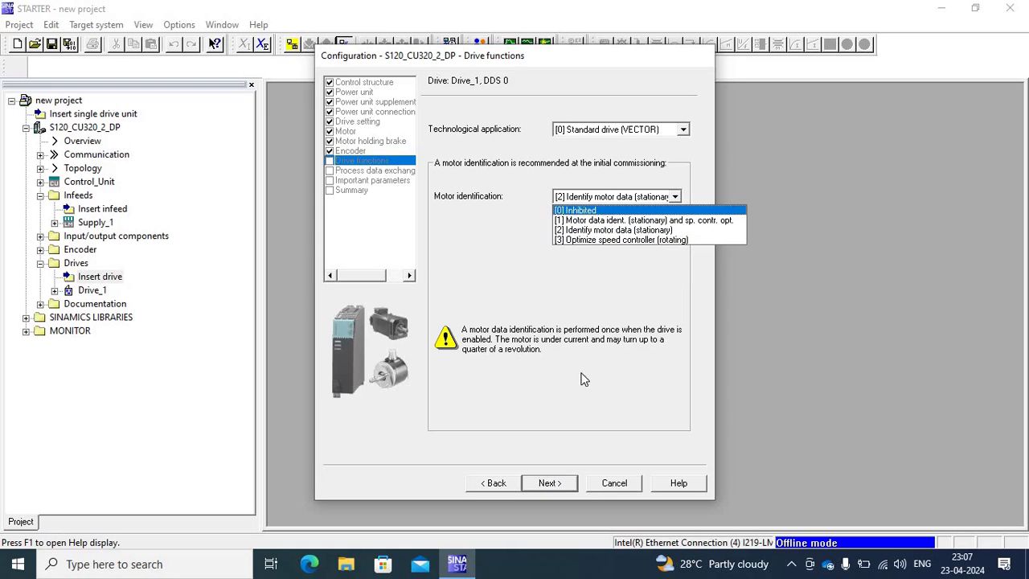
pyautogui.press('Return')
pyautogui.click(549, 487)
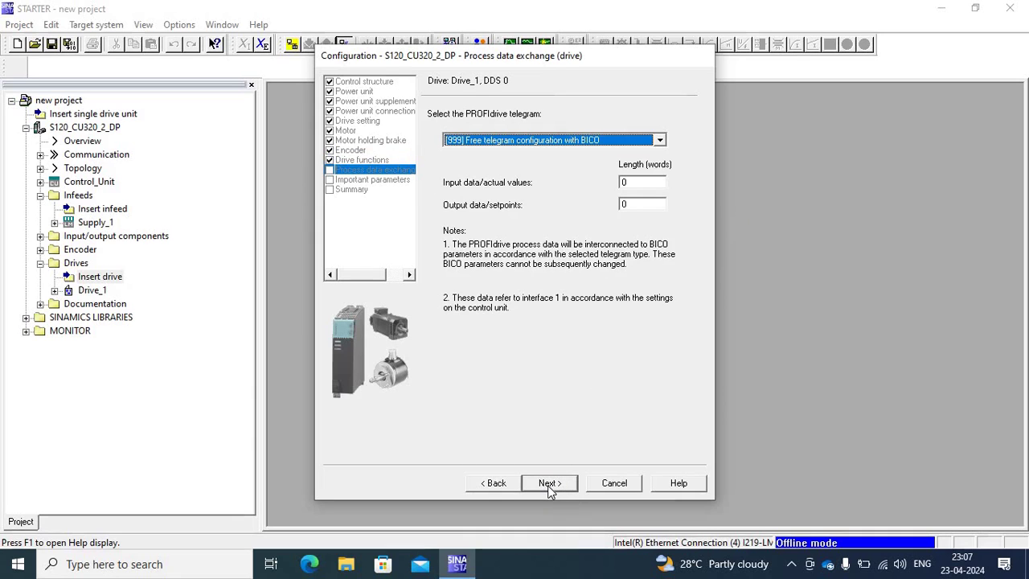
pyautogui.click(550, 484)
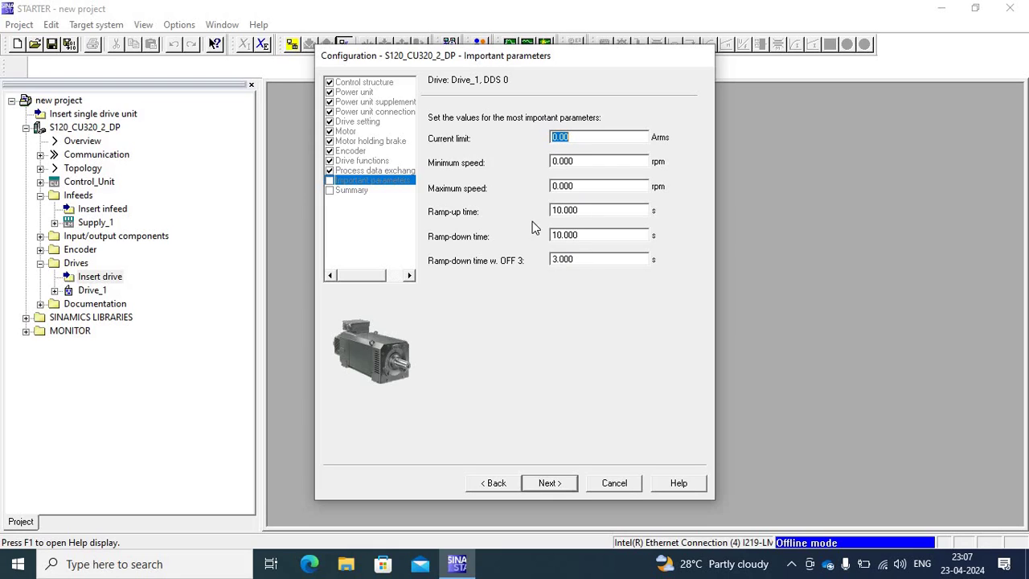
pyautogui.click(560, 485)
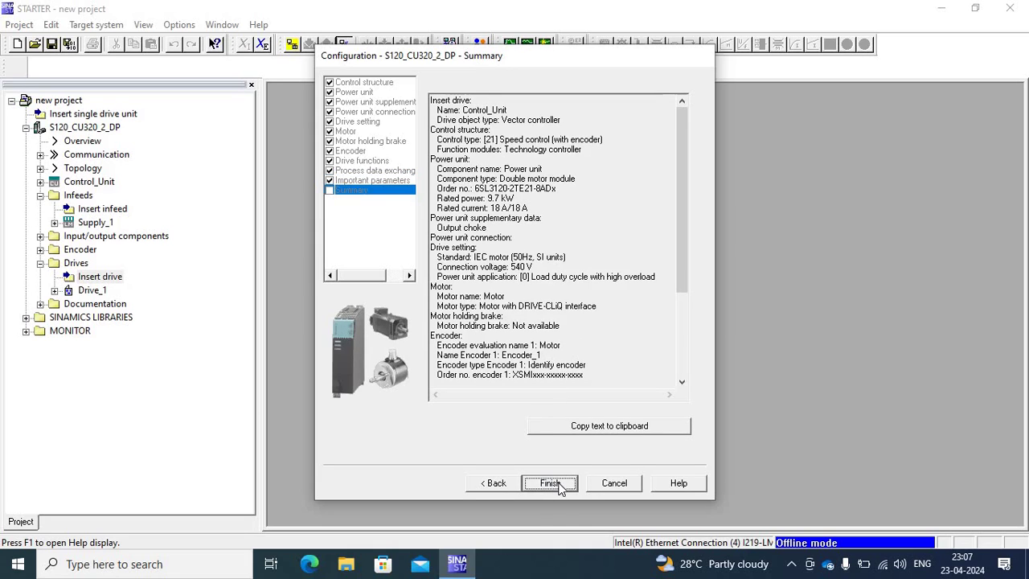
pyautogui.click(555, 484)
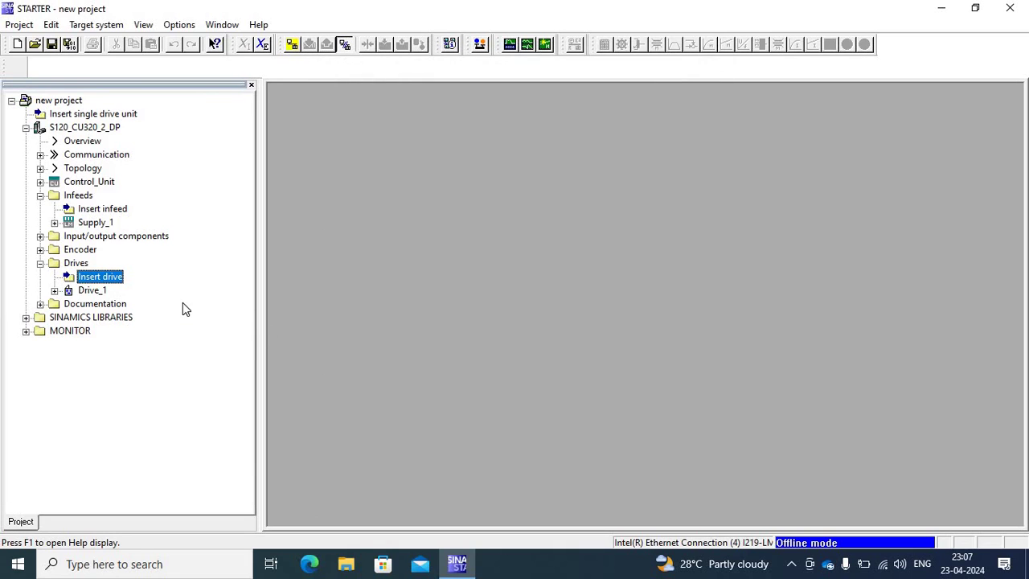
# Step: Insert a new drive, replacing the default name Drive_2 with blue
pyautogui.doubleClick(92, 277)
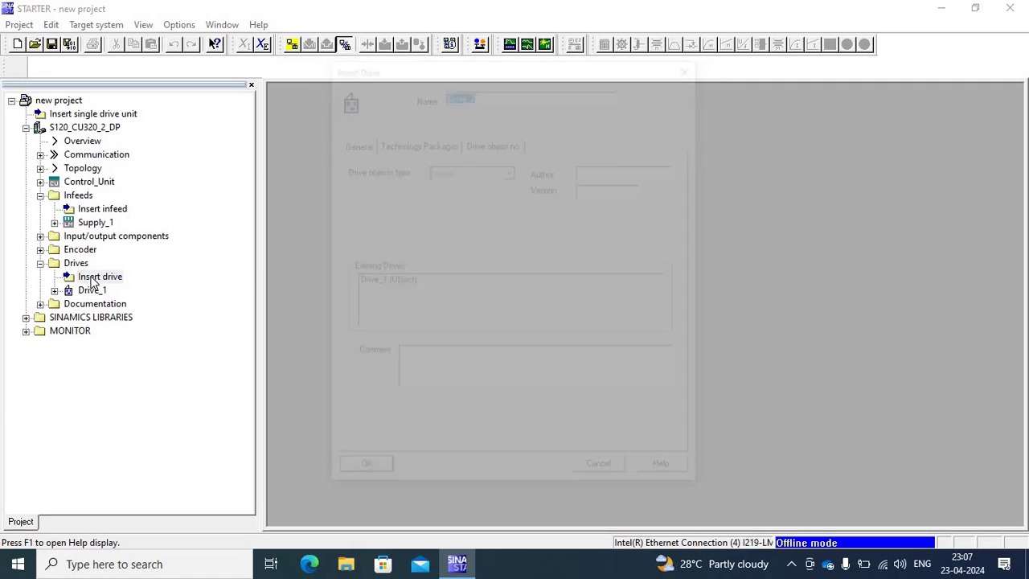
pyautogui.click(479, 92)
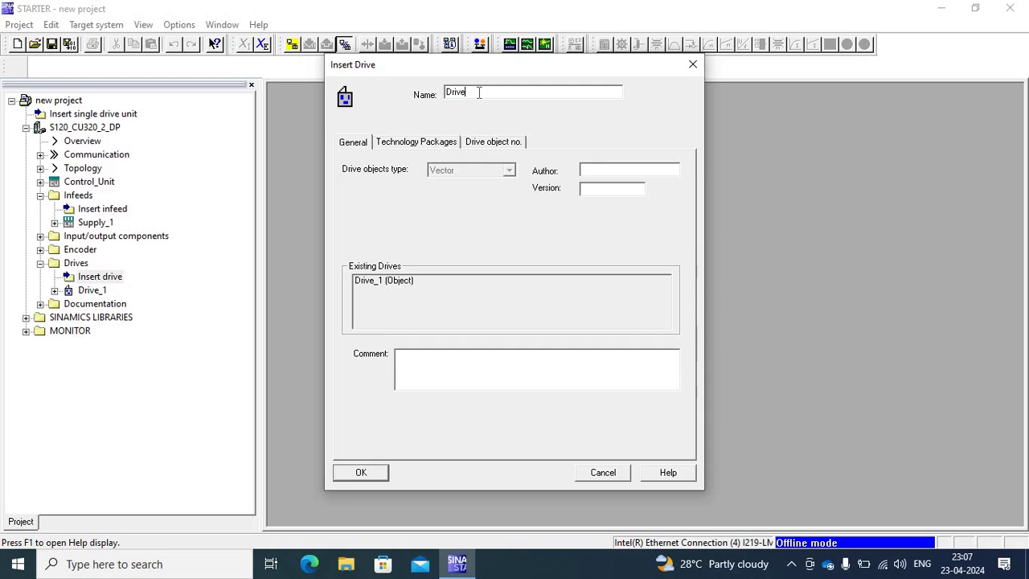
pyautogui.press('BackSpace')
pyautogui.press('BackSpace')
pyautogui.press('BackSpace')
pyautogui.press('BackSpace')
pyautogui.click(361, 473)
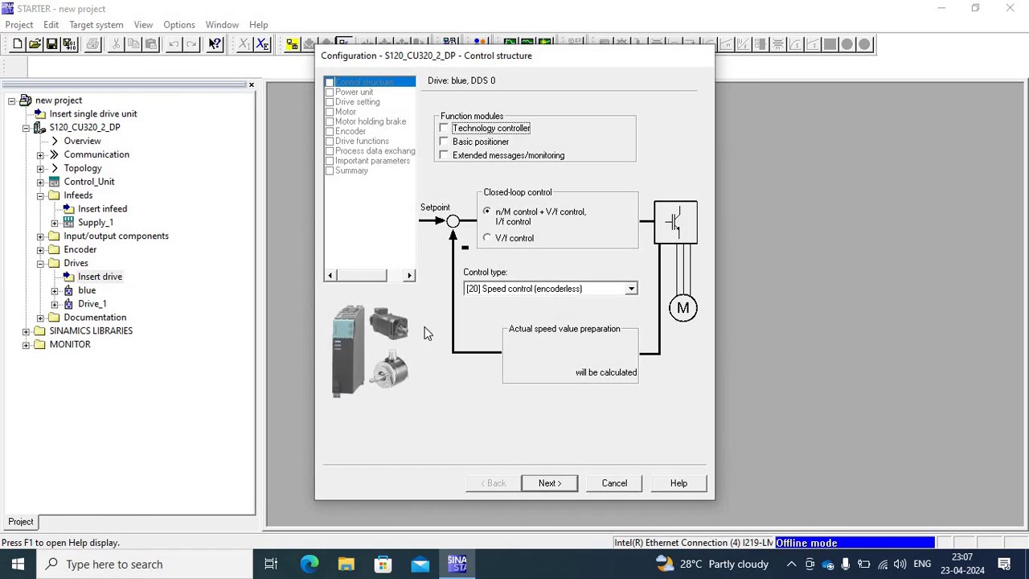
# Step: Enable the technology controller and assign the shared Drive_1.Power unit module with an output choke
pyautogui.click(444, 129)
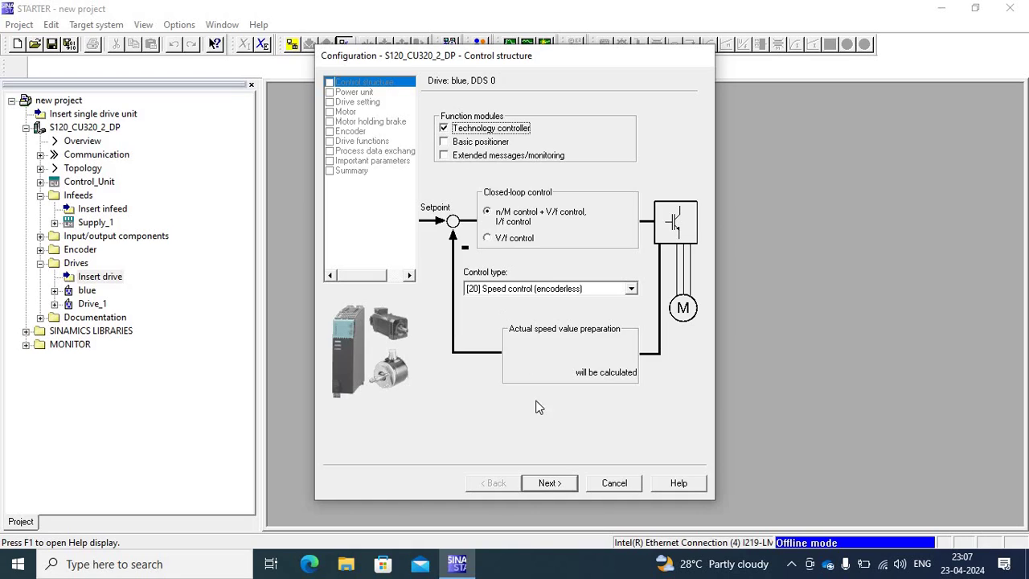
pyautogui.click(550, 483)
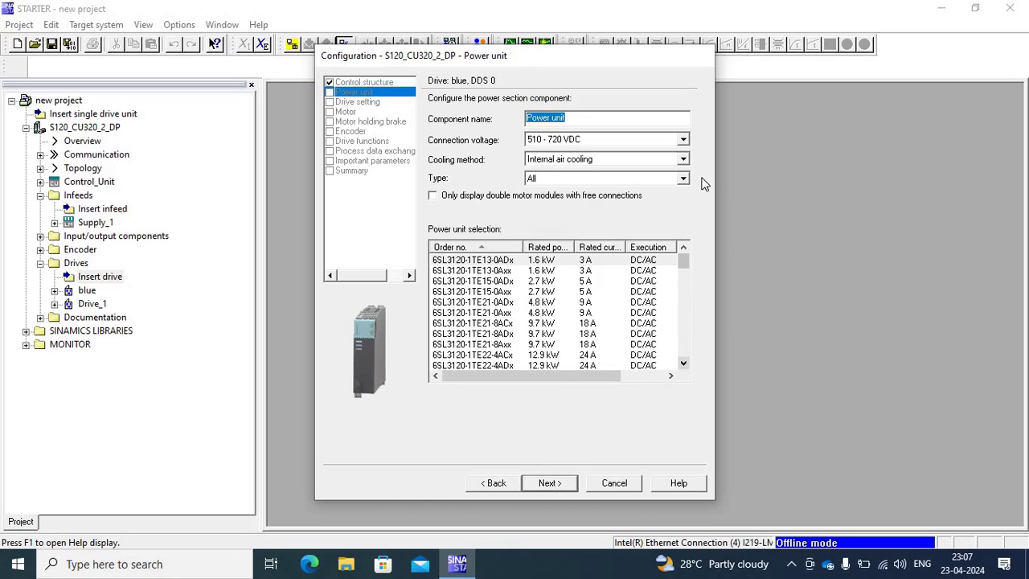
pyautogui.click(683, 160)
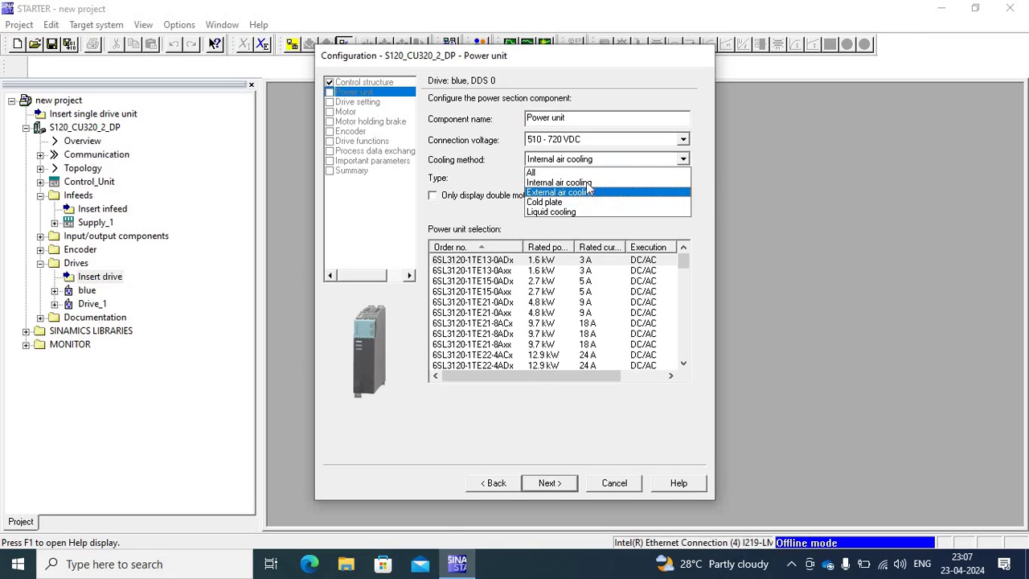
pyautogui.click(694, 261)
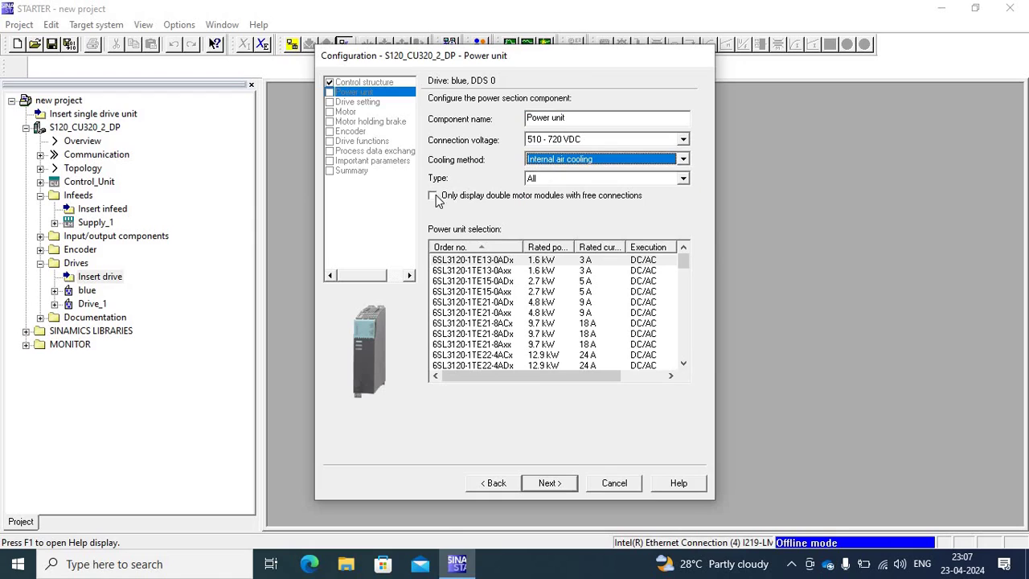
pyautogui.click(434, 195)
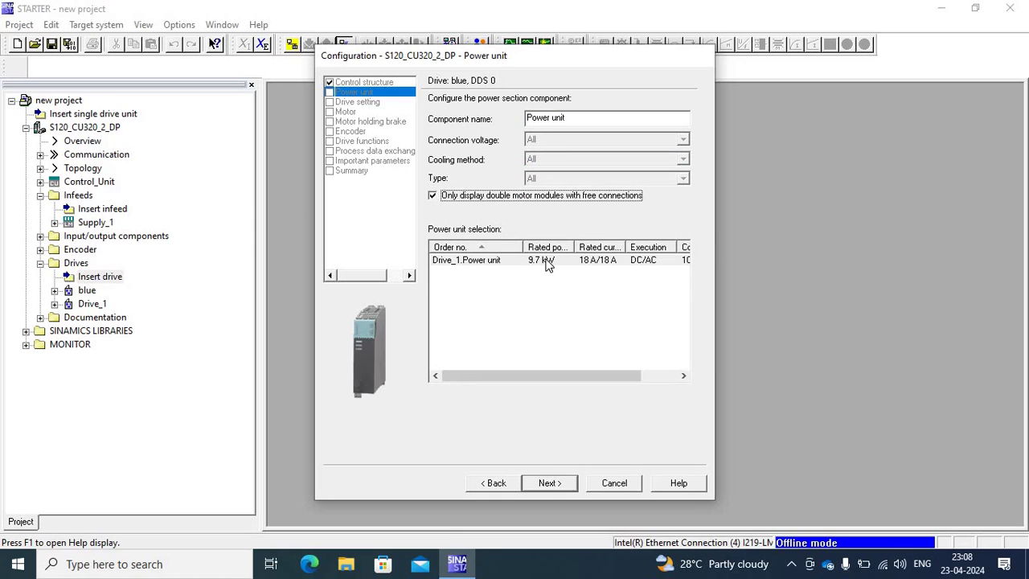
pyautogui.click(549, 260)
pyautogui.click(560, 489)
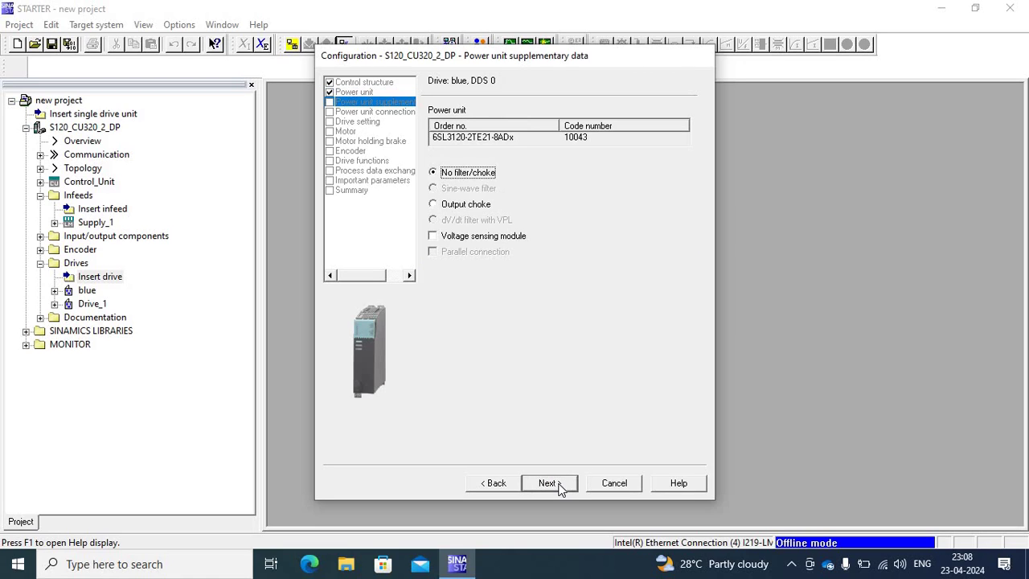
pyautogui.click(434, 204)
pyautogui.click(557, 483)
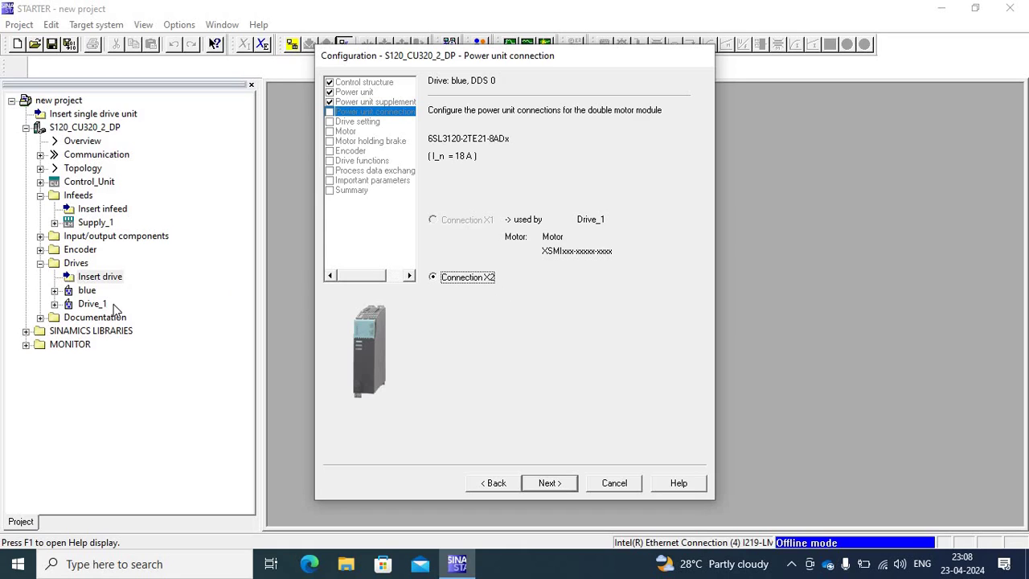
# Step: Select the 1PH8 induction motor 1PH8083-1xN2x-xxxx for drive blue
pyautogui.click(550, 483)
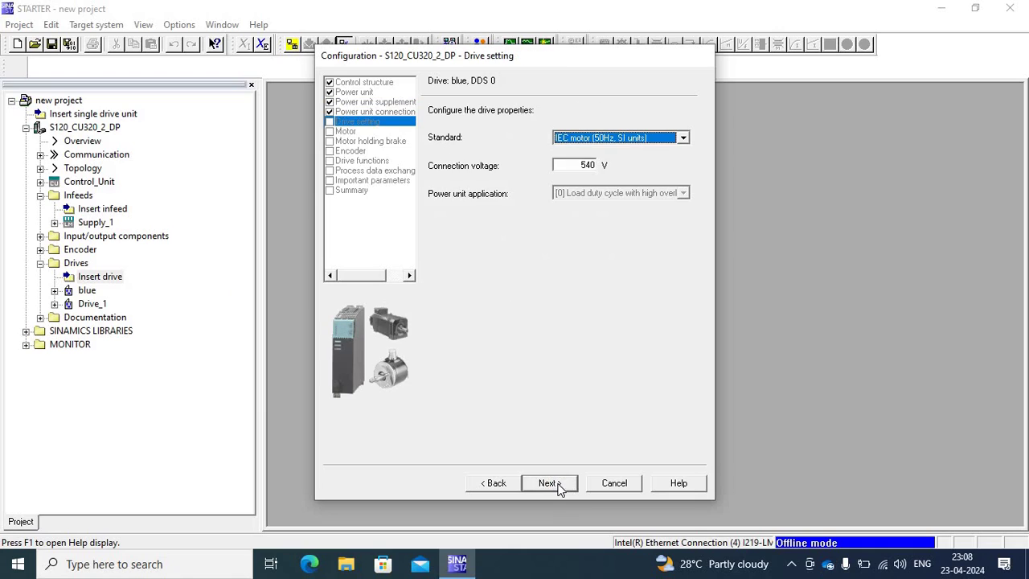
pyautogui.click(558, 485)
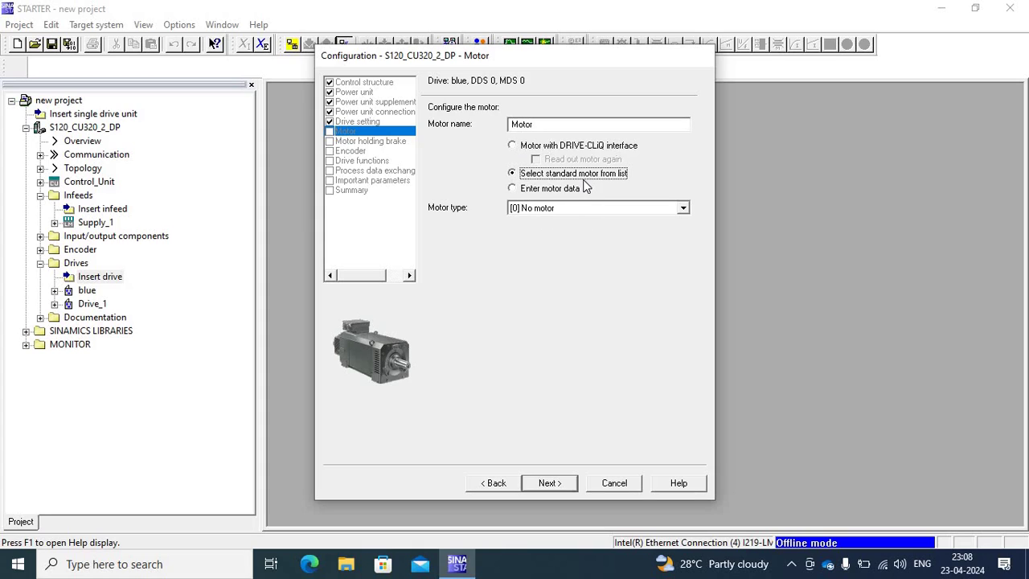
pyautogui.click(684, 208)
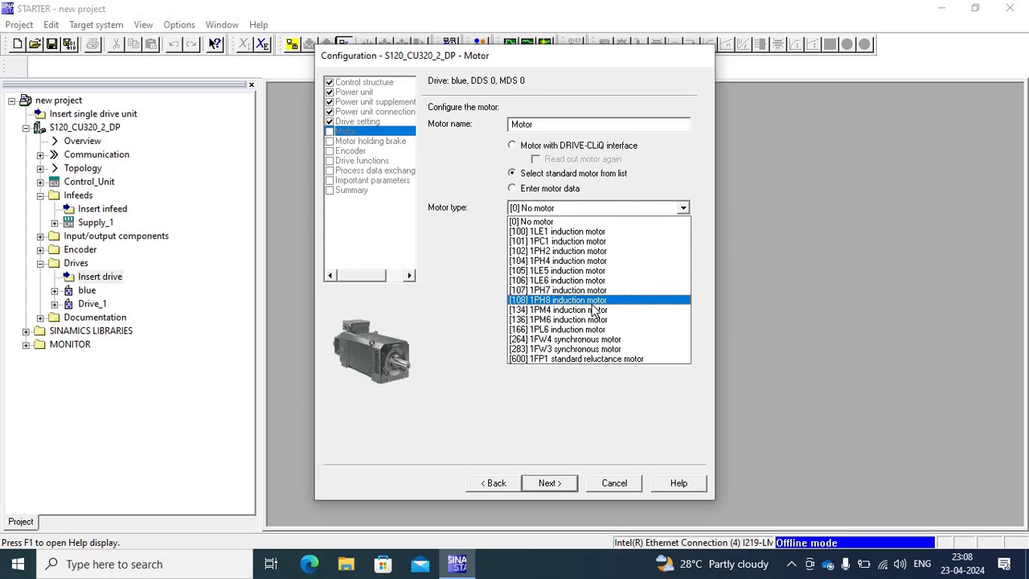
pyautogui.click(543, 301)
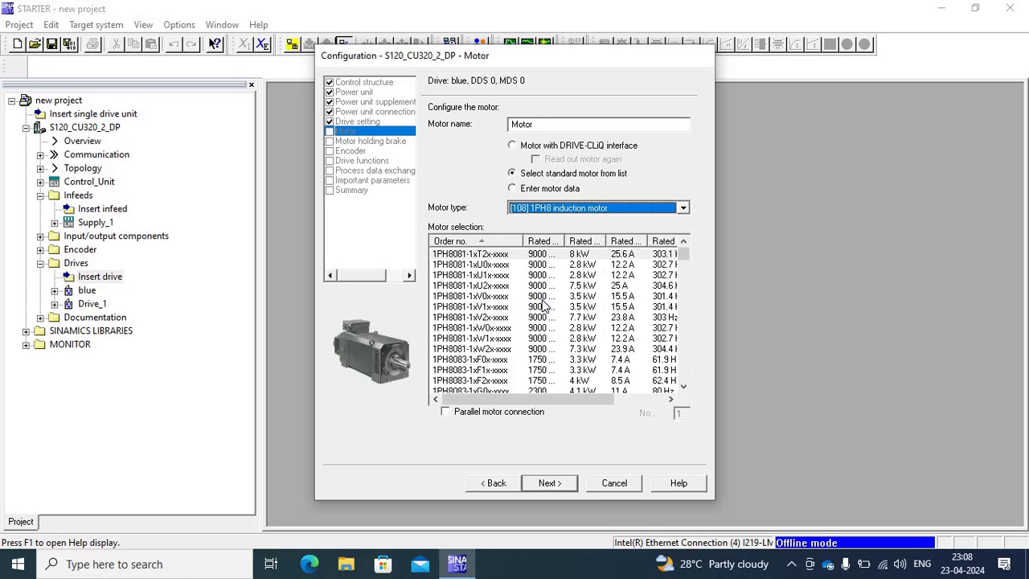
pyautogui.click(683, 387)
pyautogui.click(684, 386)
pyautogui.click(684, 386)
pyautogui.click(683, 387)
pyautogui.click(683, 386)
pyautogui.click(684, 387)
pyautogui.click(684, 386)
pyautogui.click(684, 386)
pyautogui.click(683, 386)
pyautogui.click(683, 387)
pyautogui.click(684, 387)
pyautogui.click(683, 387)
pyautogui.click(684, 387)
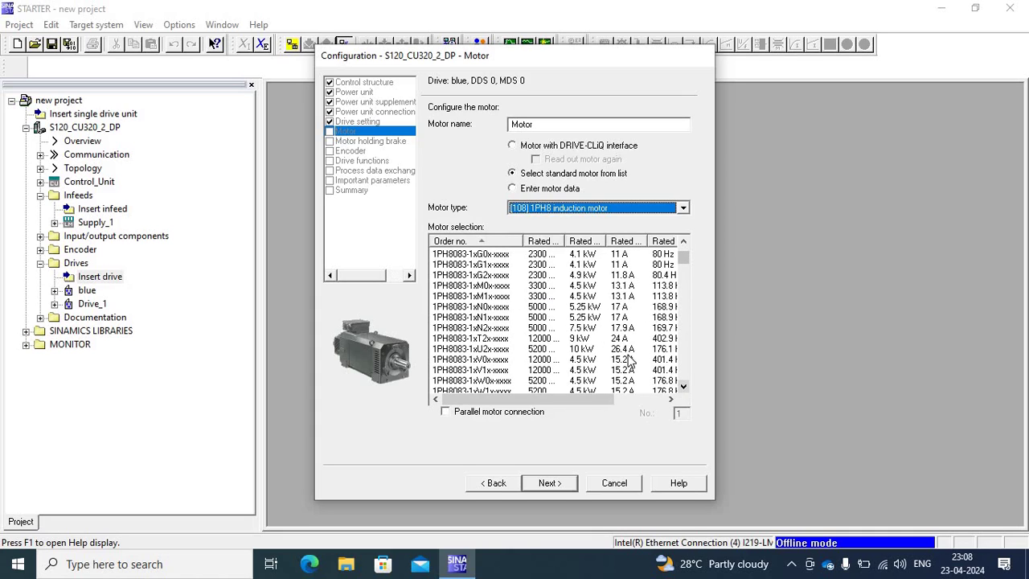
pyautogui.click(497, 328)
pyautogui.click(558, 487)
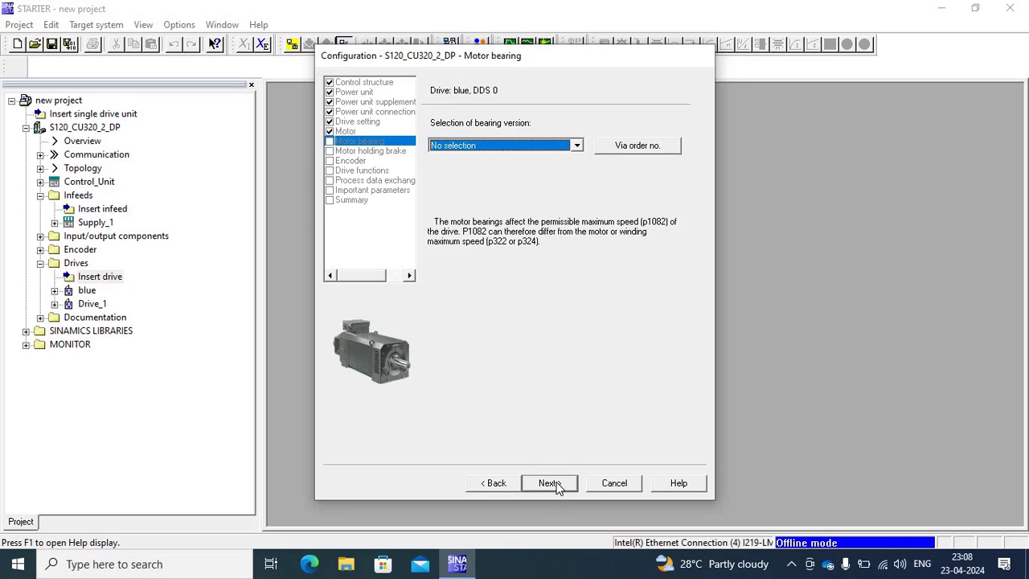
# Step: Enable Encoder 2 as a 2048, 1 Vpp, A/B C/D R encoder
pyautogui.click(550, 483)
pyautogui.click(556, 487)
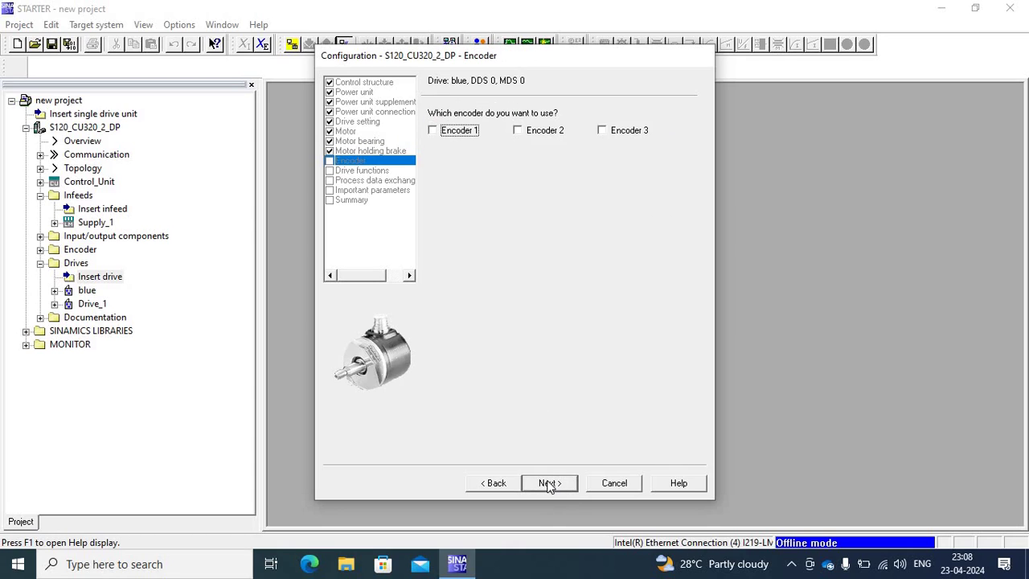
pyautogui.click(518, 131)
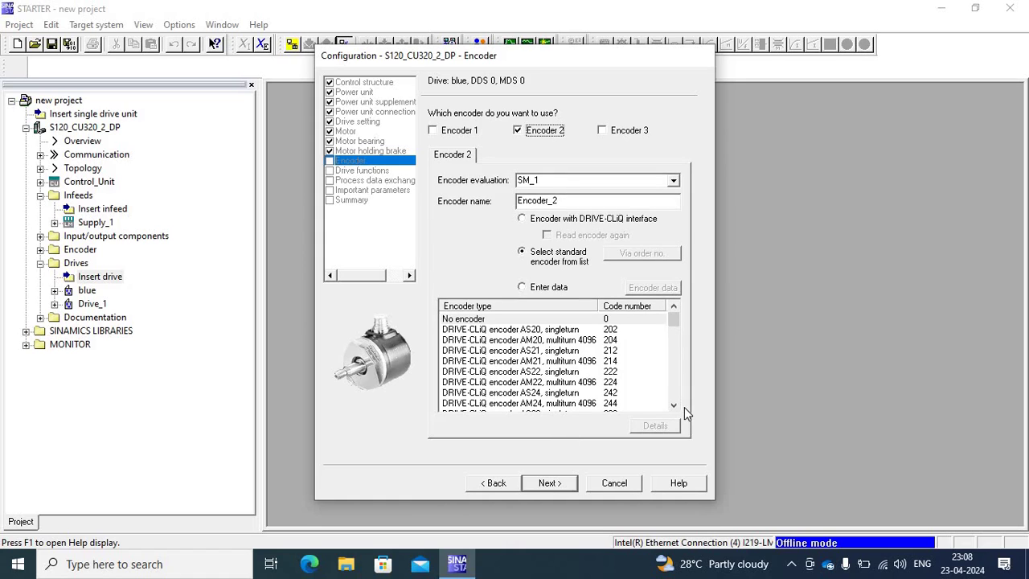
pyautogui.click(673, 405)
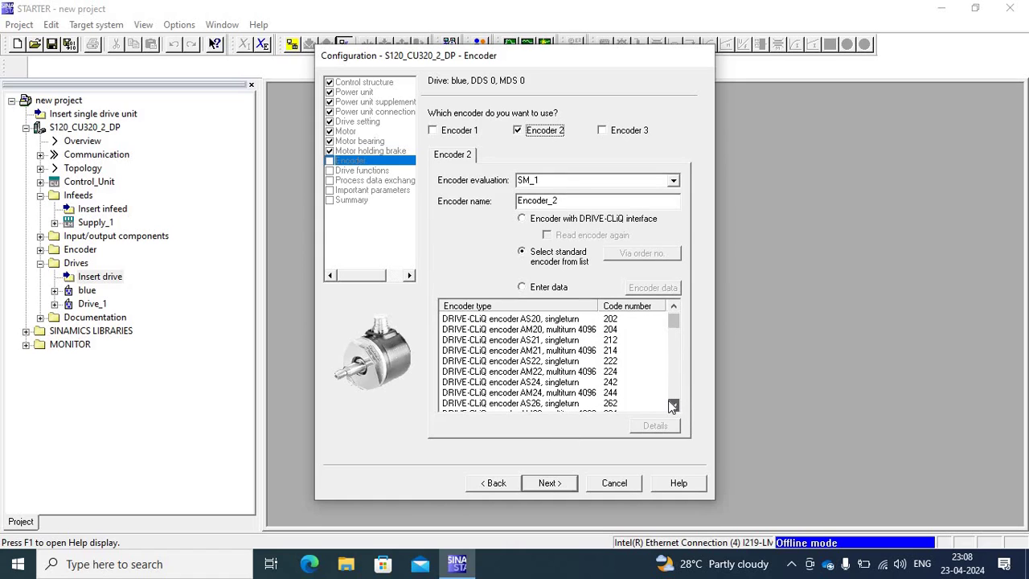
pyautogui.click(674, 406)
pyautogui.click(673, 405)
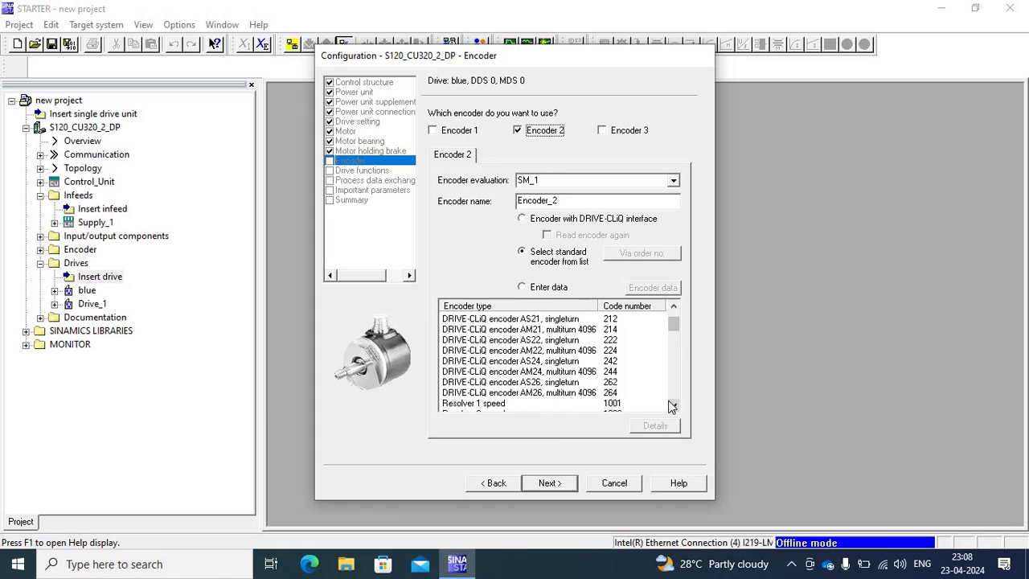
pyautogui.click(674, 405)
pyautogui.click(673, 405)
pyautogui.click(673, 406)
pyautogui.click(673, 406)
pyautogui.click(674, 405)
pyautogui.click(673, 405)
pyautogui.click(673, 405)
pyautogui.click(673, 405)
pyautogui.click(673, 405)
pyautogui.click(673, 406)
pyautogui.click(673, 406)
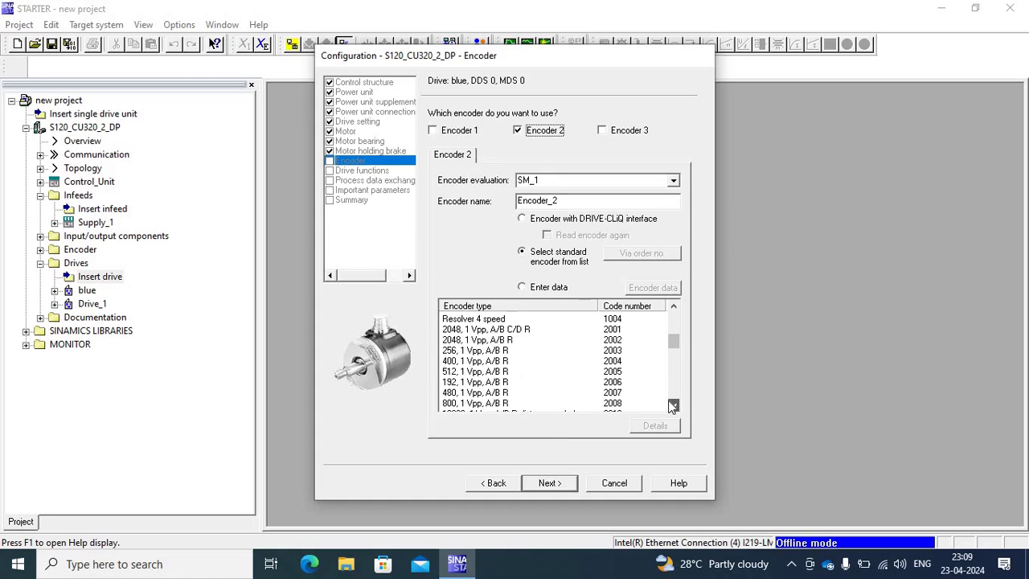
pyautogui.click(492, 334)
# Step: Step through the remaining pages and finish drive blue's configuration
pyautogui.click(561, 486)
pyautogui.click(557, 481)
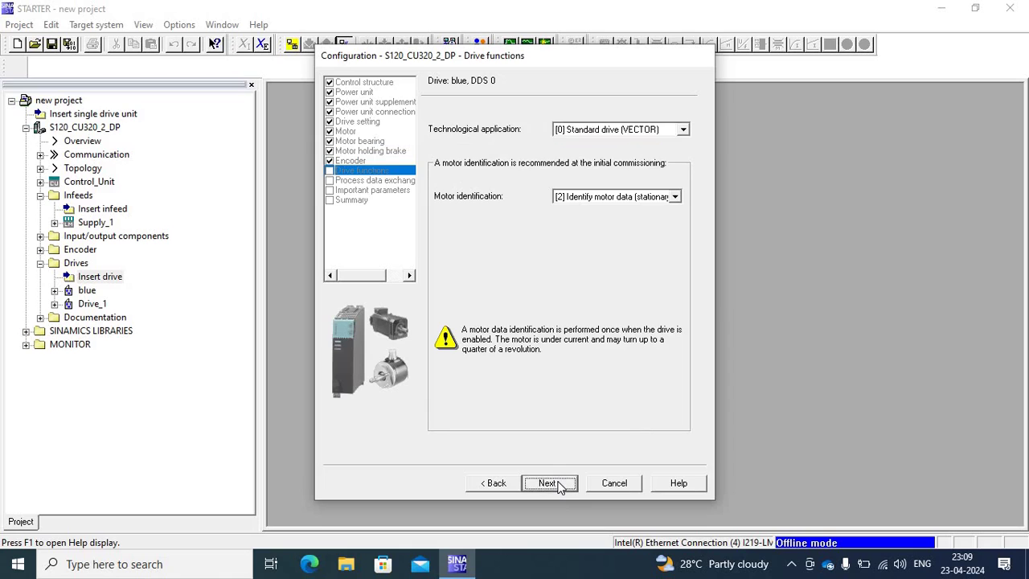
pyautogui.click(559, 483)
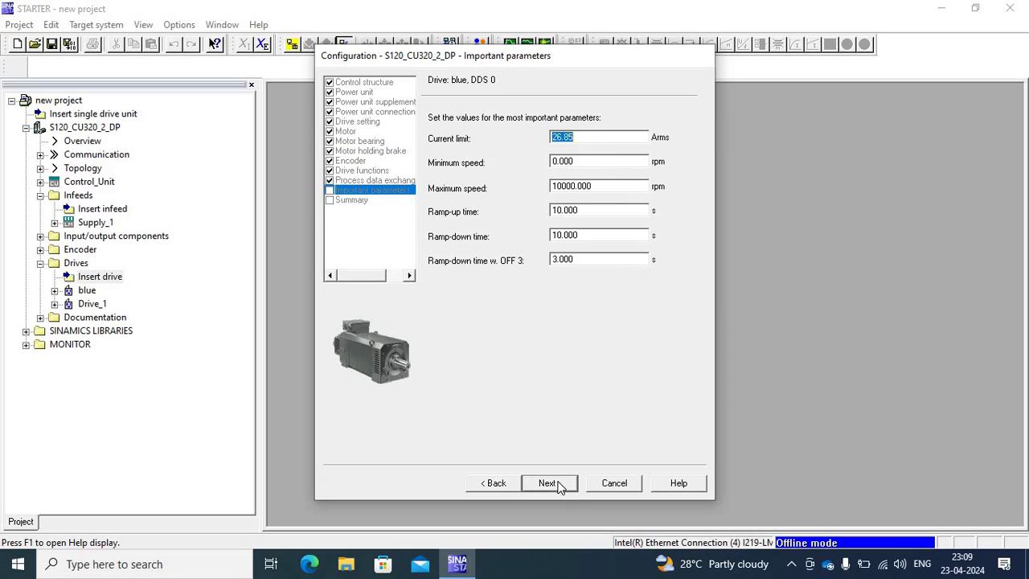
pyautogui.click(559, 484)
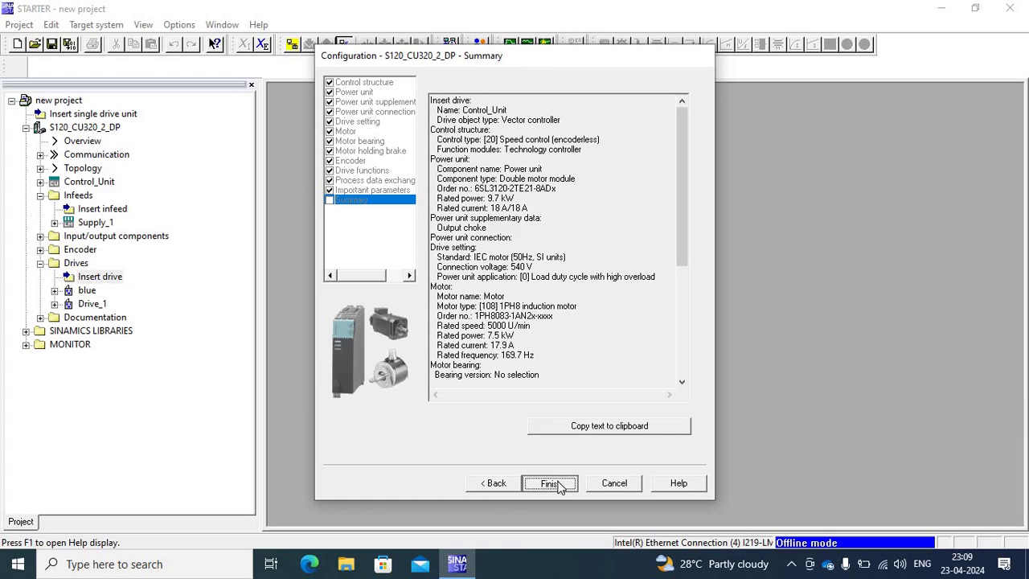
pyautogui.click(550, 483)
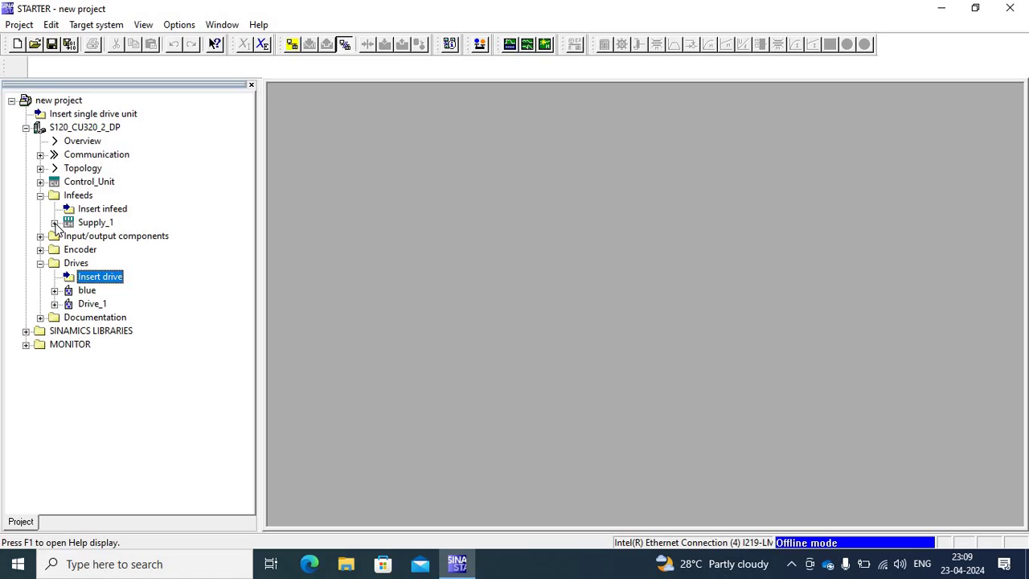
# Step: Rename drive Drive_1 to red, dismissing the warning, then collapse the Drives folder
pyautogui.doubleClick(109, 223)
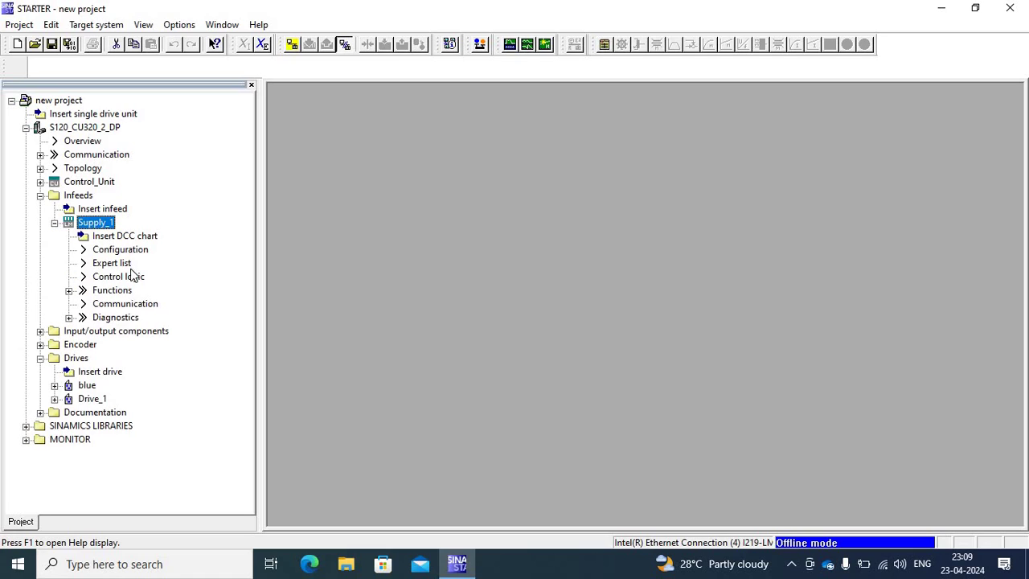
pyautogui.click(89, 402)
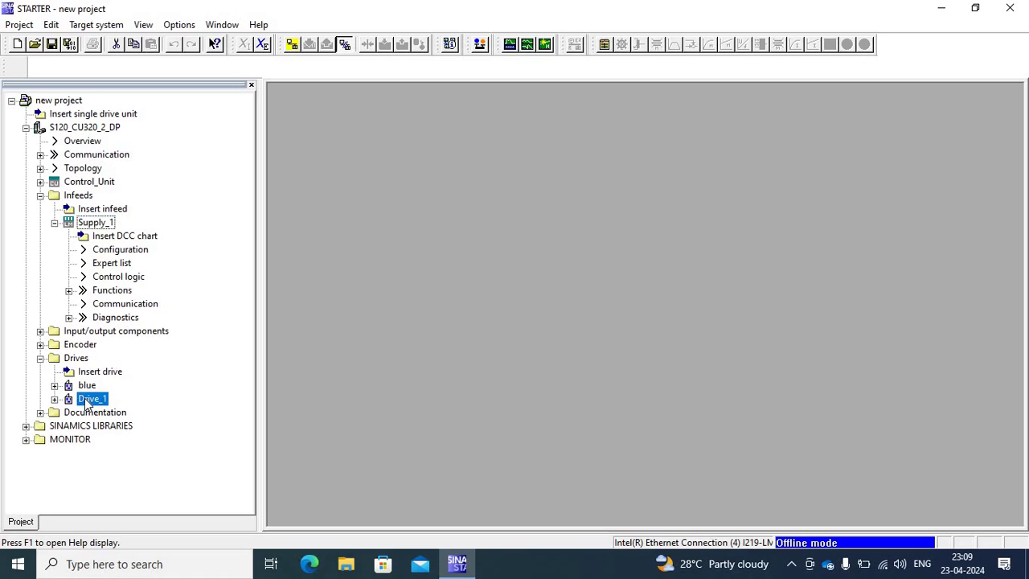
pyautogui.rightClick(89, 402)
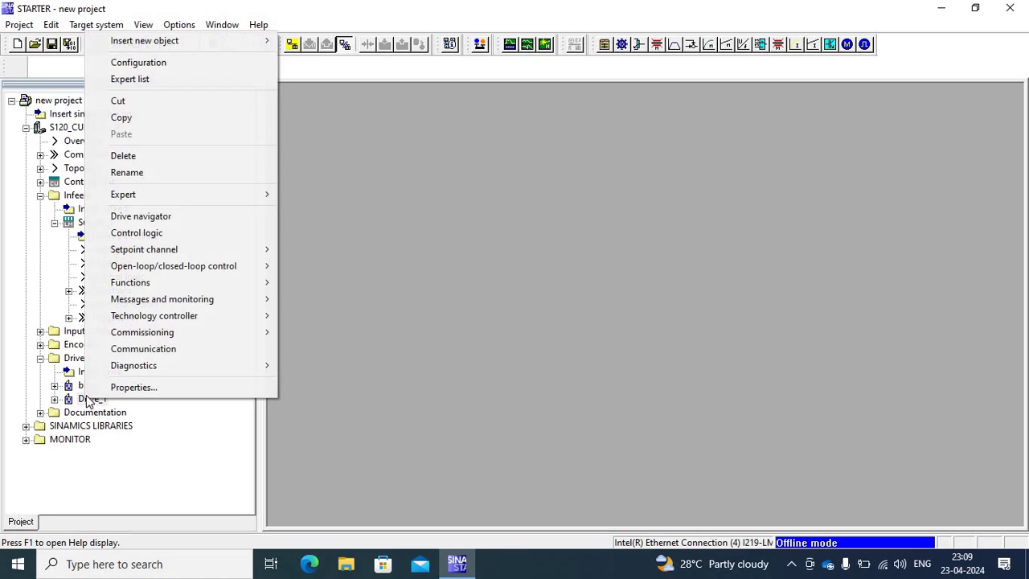
pyautogui.click(137, 171)
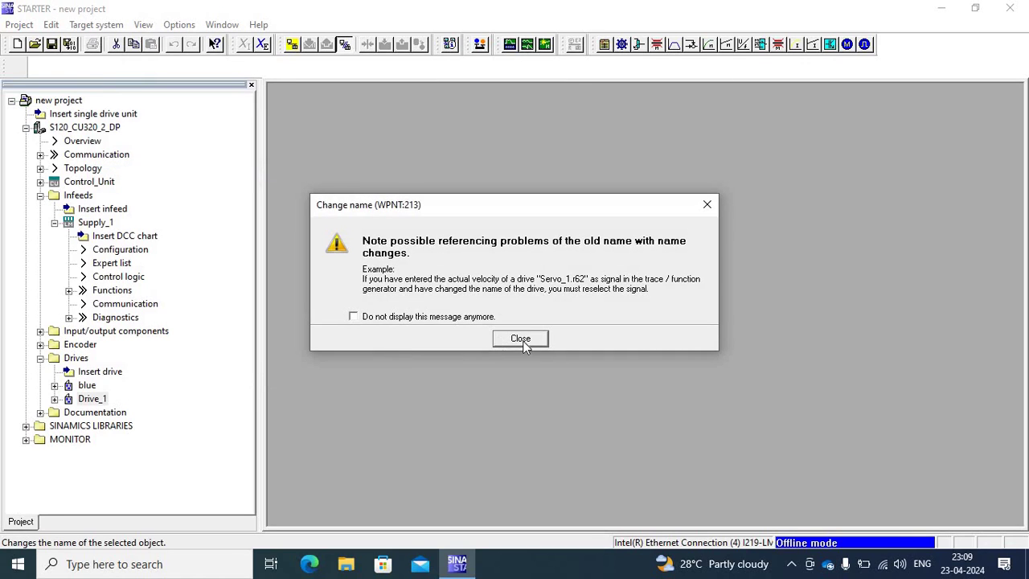
pyautogui.click(523, 344)
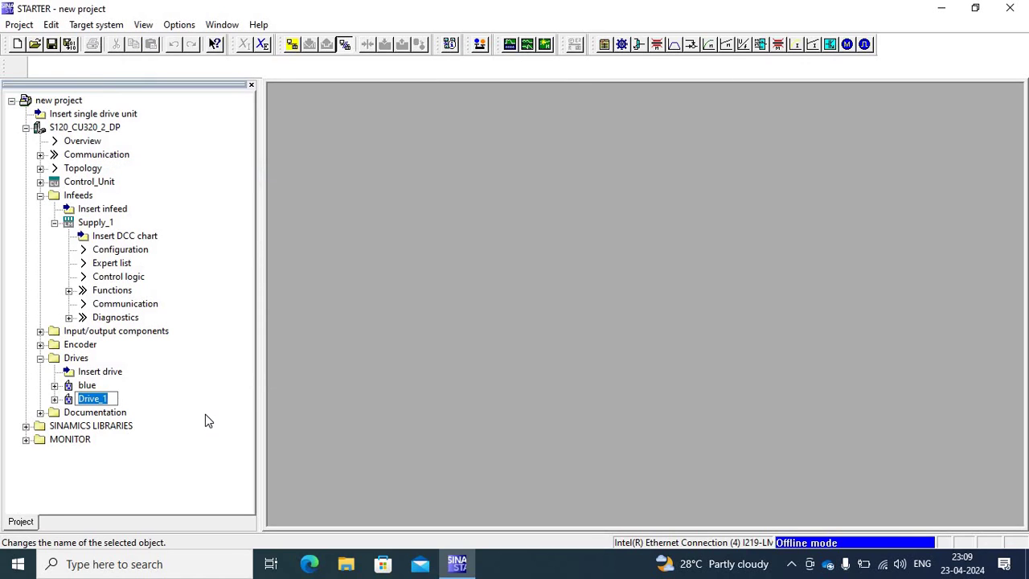
pyautogui.press('BackSpace')
pyautogui.write('red')
pyautogui.press('Return')
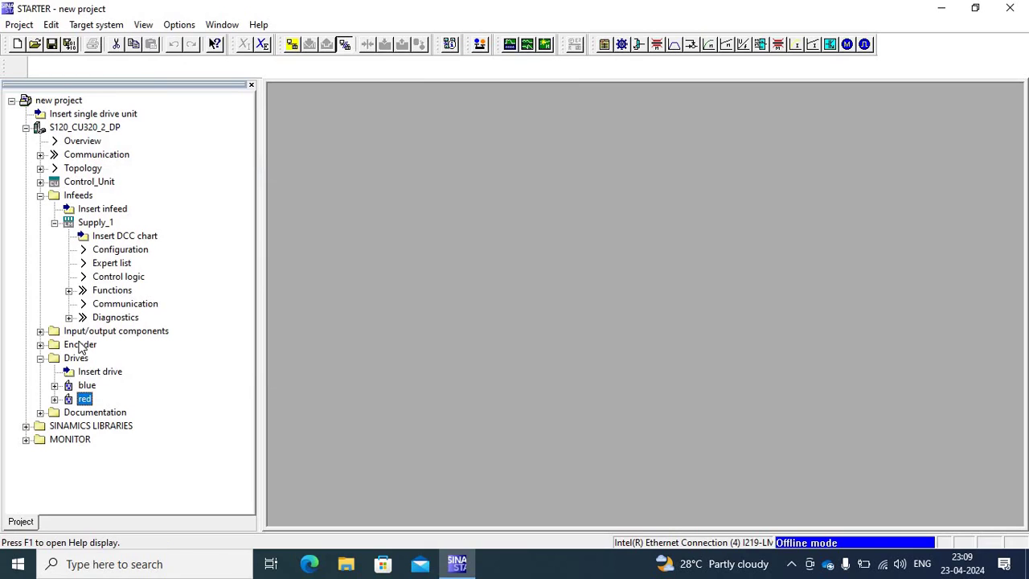
pyautogui.click(40, 357)
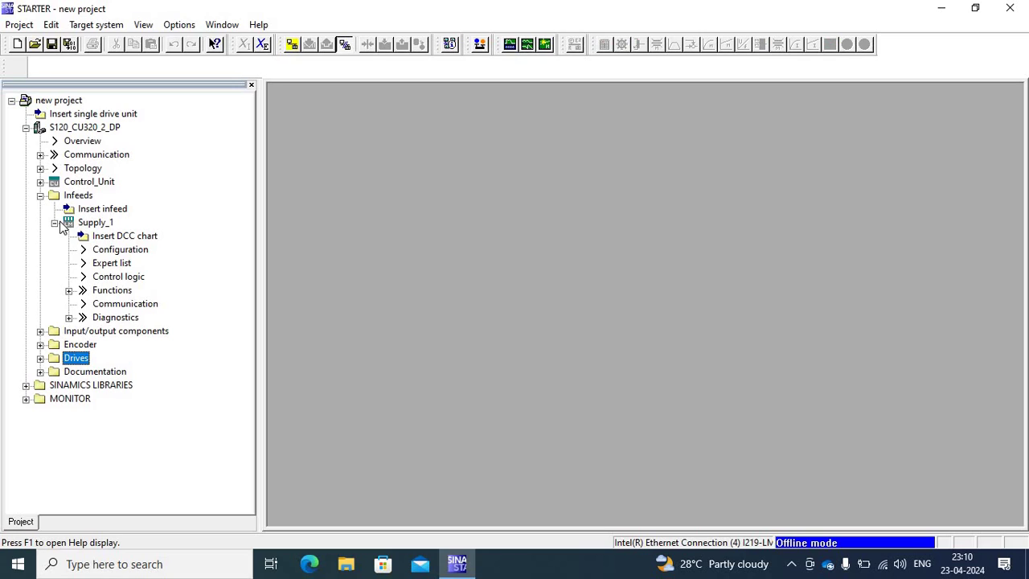
# Step: Collapse the infeed folders and open the Control_Unit configuration
pyautogui.click(55, 223)
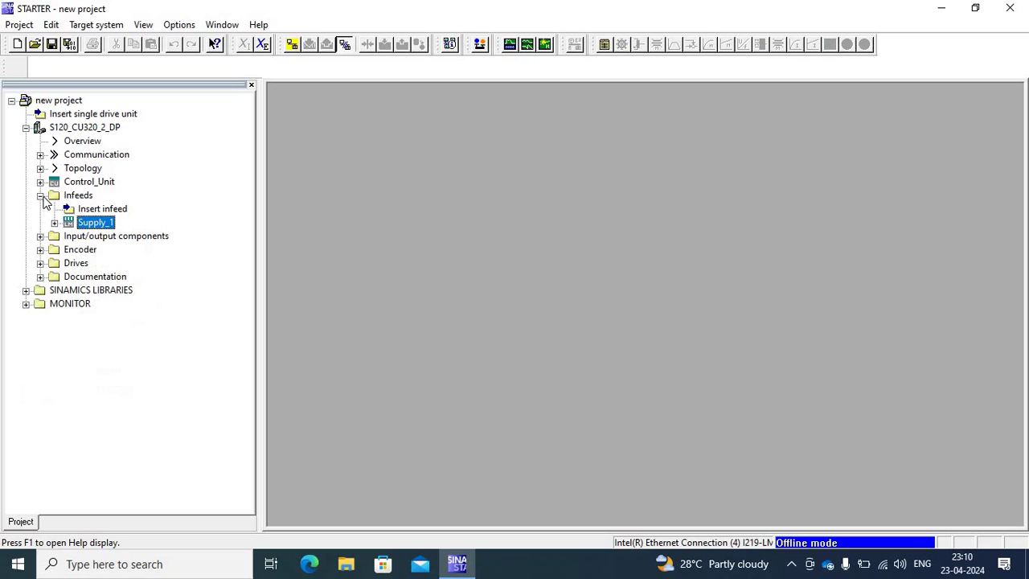
pyautogui.click(40, 195)
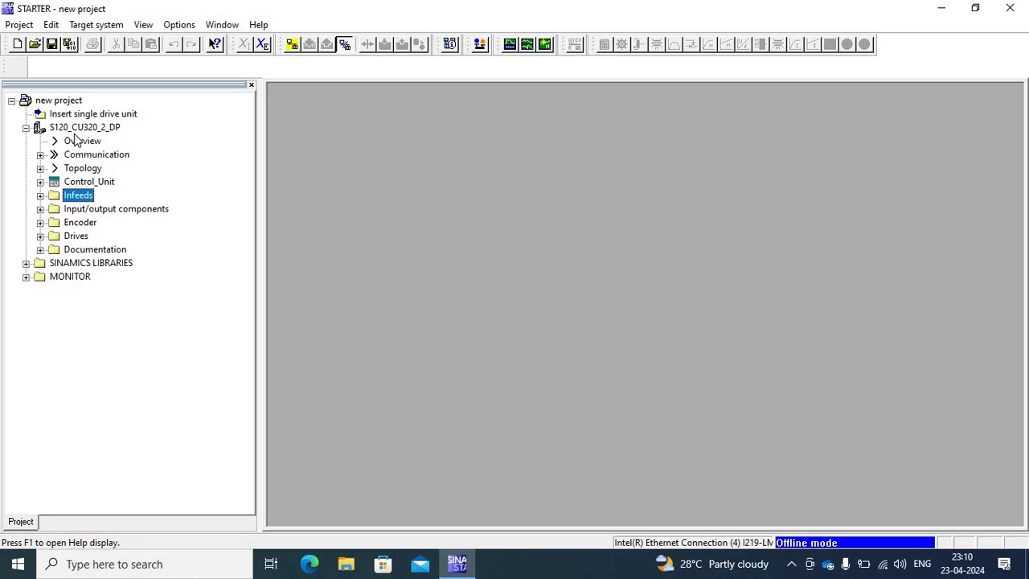
pyautogui.click(40, 182)
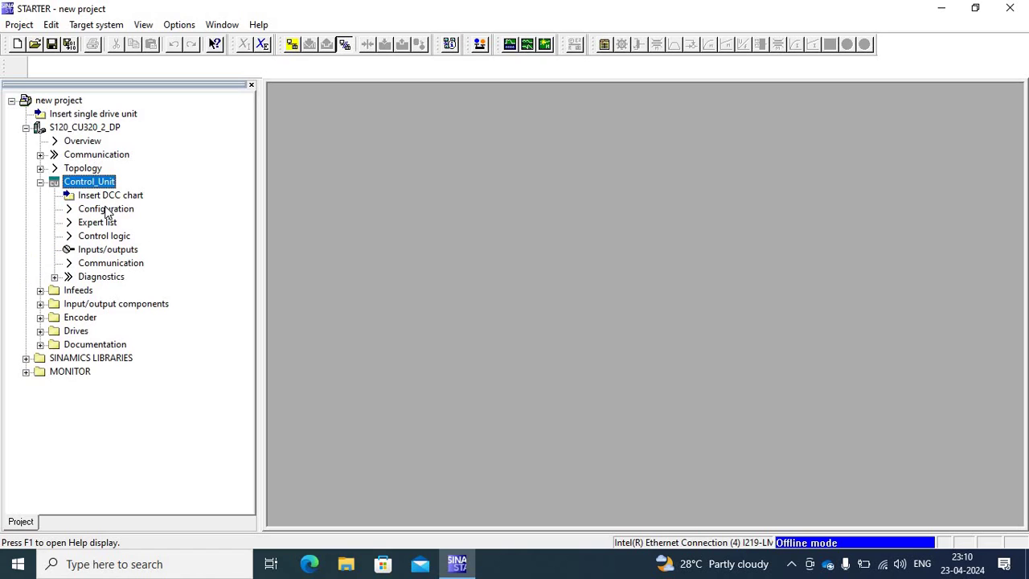
pyautogui.doubleClick(105, 209)
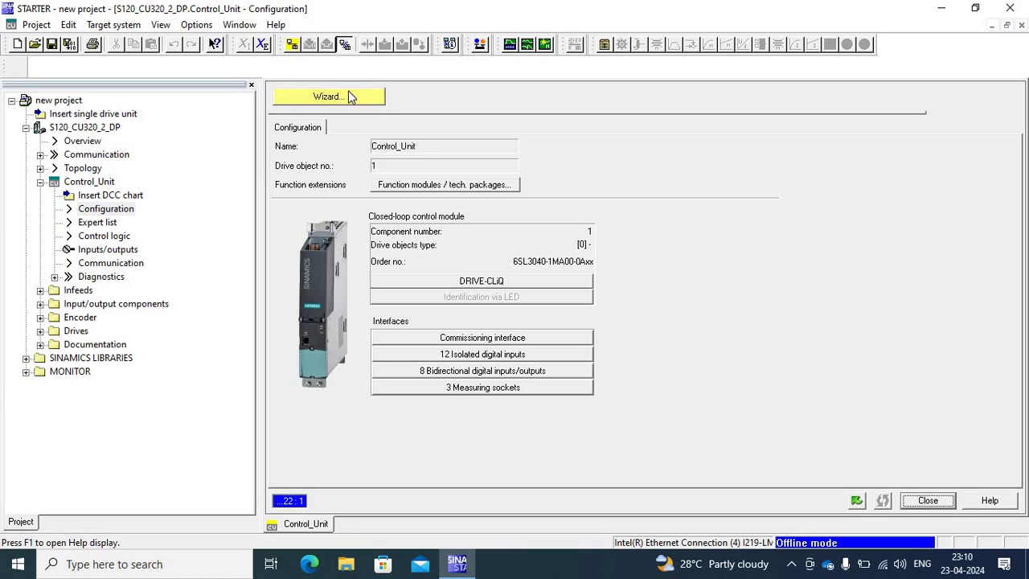
# Step: Add the TB30 option board via the wizard, keeping telegram 999 and the web server activated
pyautogui.click(347, 97)
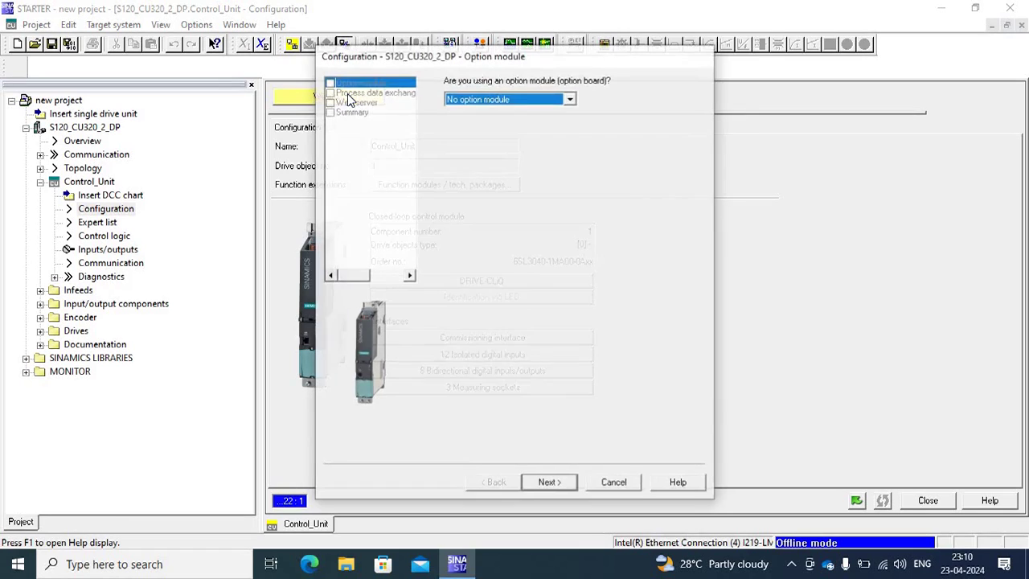
pyautogui.click(570, 99)
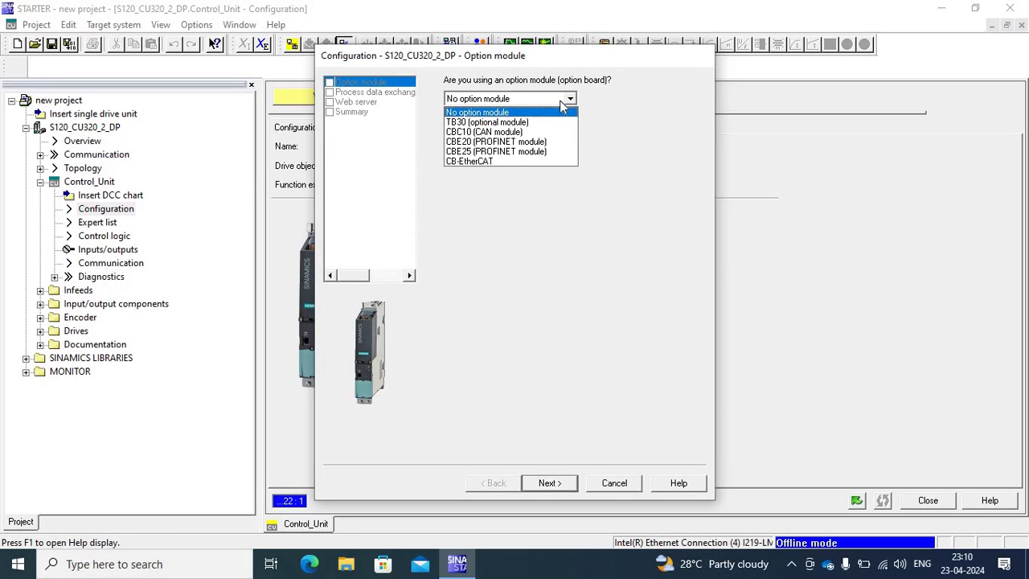
pyautogui.click(485, 122)
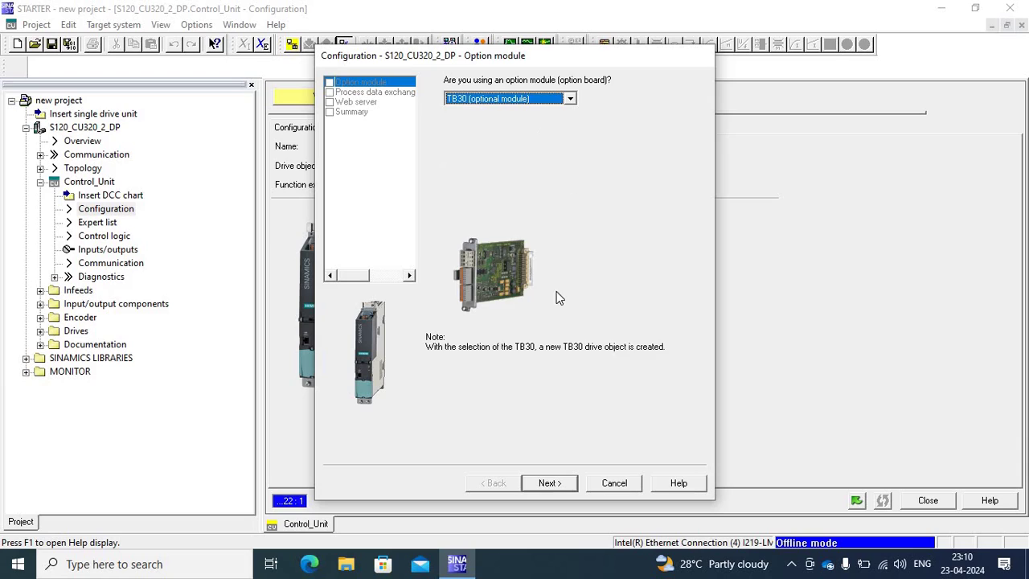
pyautogui.click(549, 483)
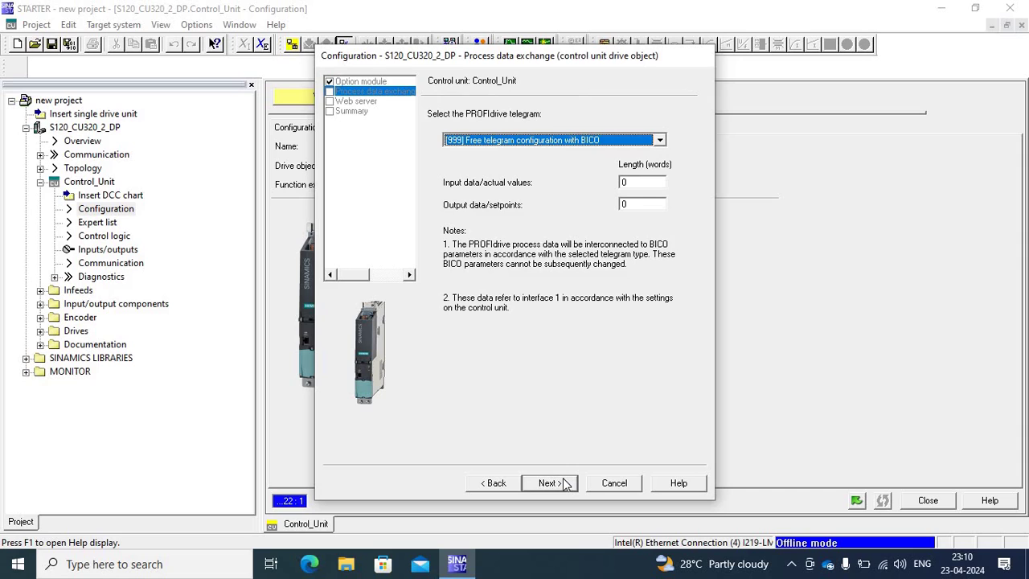
pyautogui.click(549, 483)
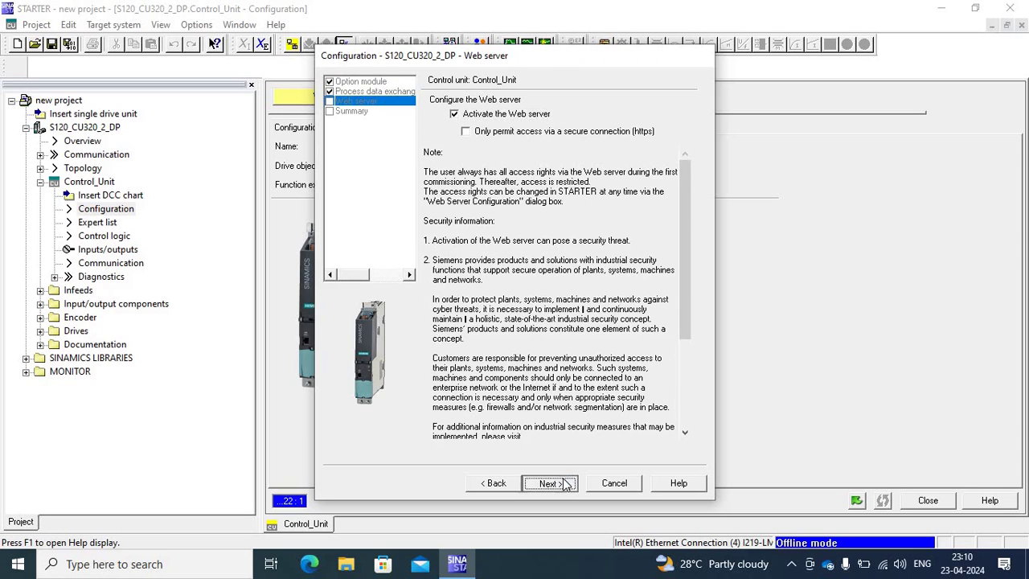
pyautogui.click(550, 482)
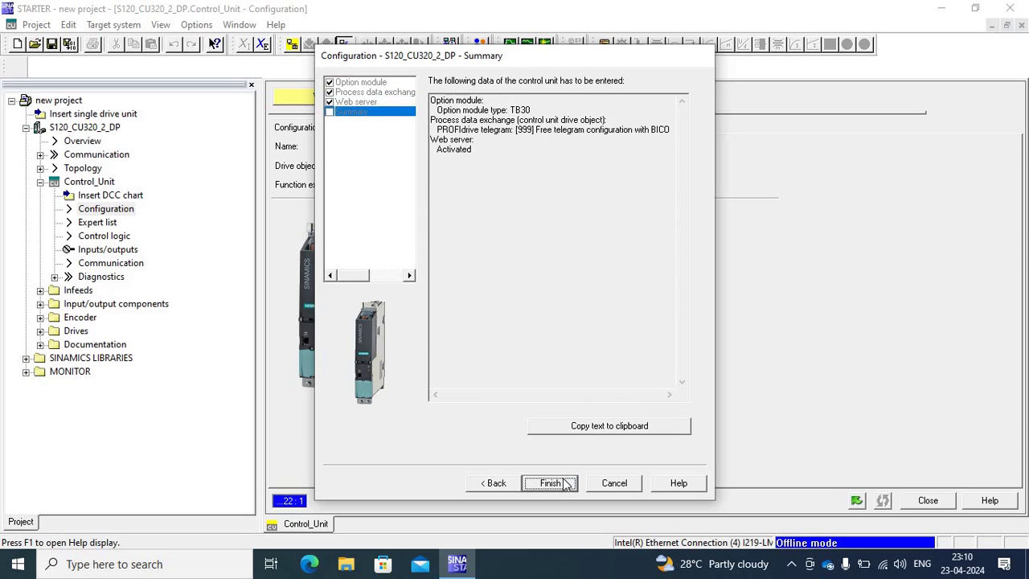
pyautogui.click(566, 484)
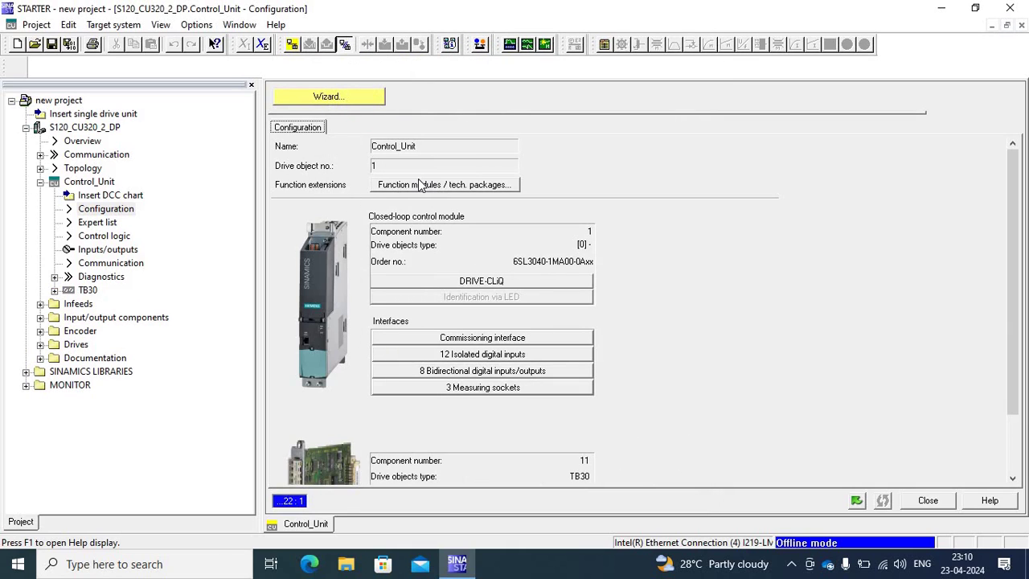
# Step: Enable the Free function blocks module in the Control_Unit function modules
pyautogui.click(420, 185)
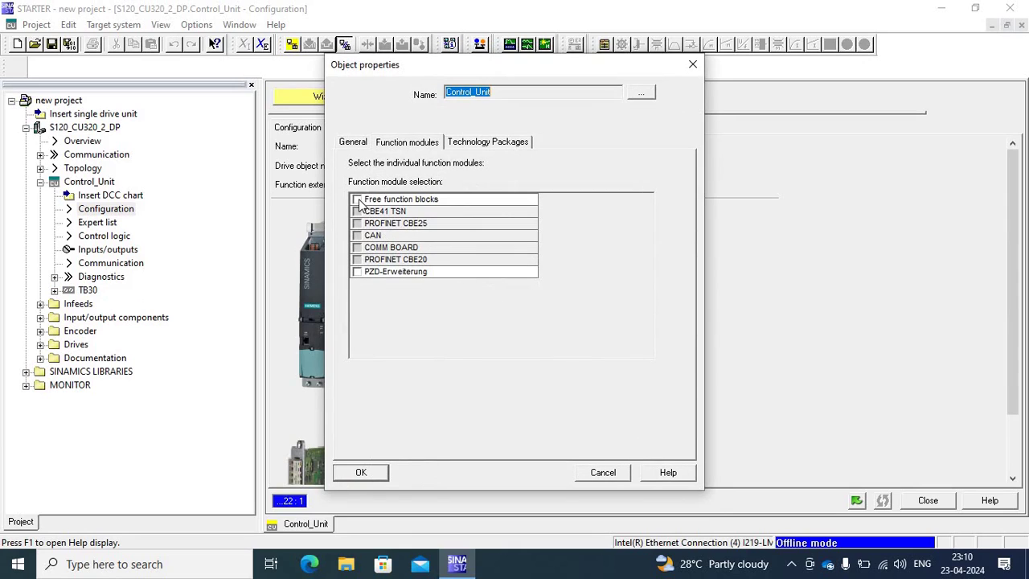
pyautogui.click(358, 199)
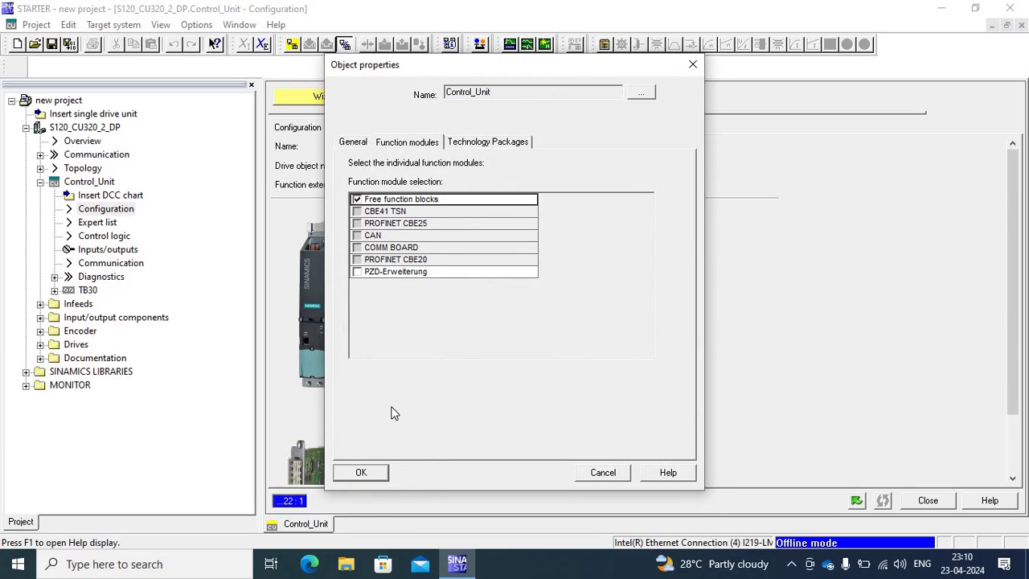
pyautogui.click(361, 473)
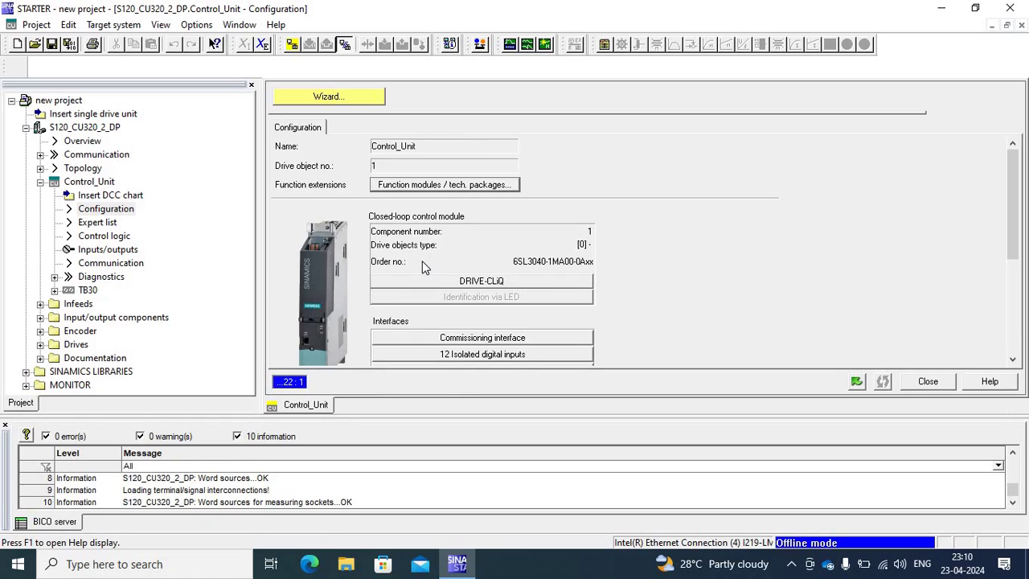
pyautogui.click(443, 184)
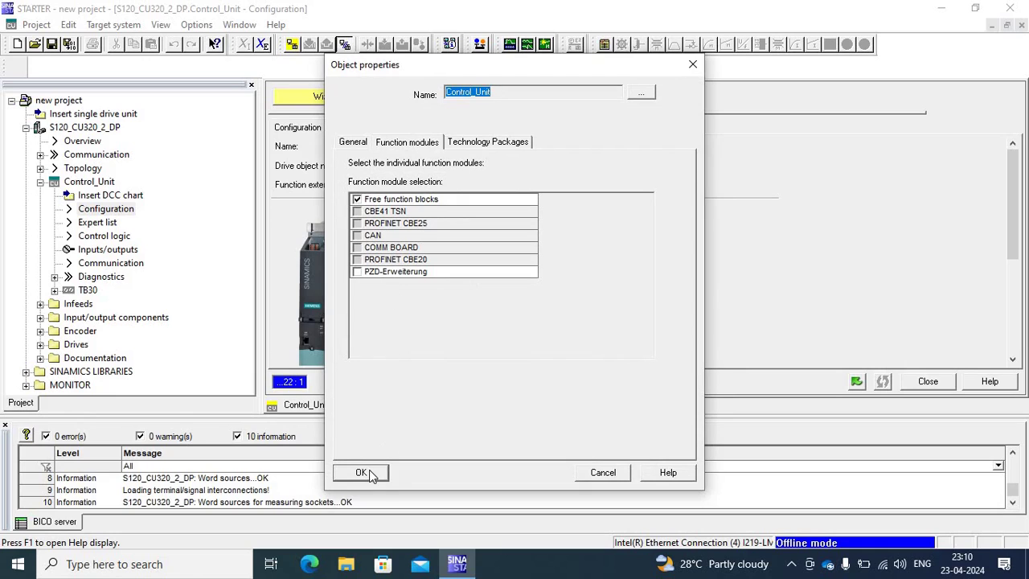
pyautogui.click(362, 473)
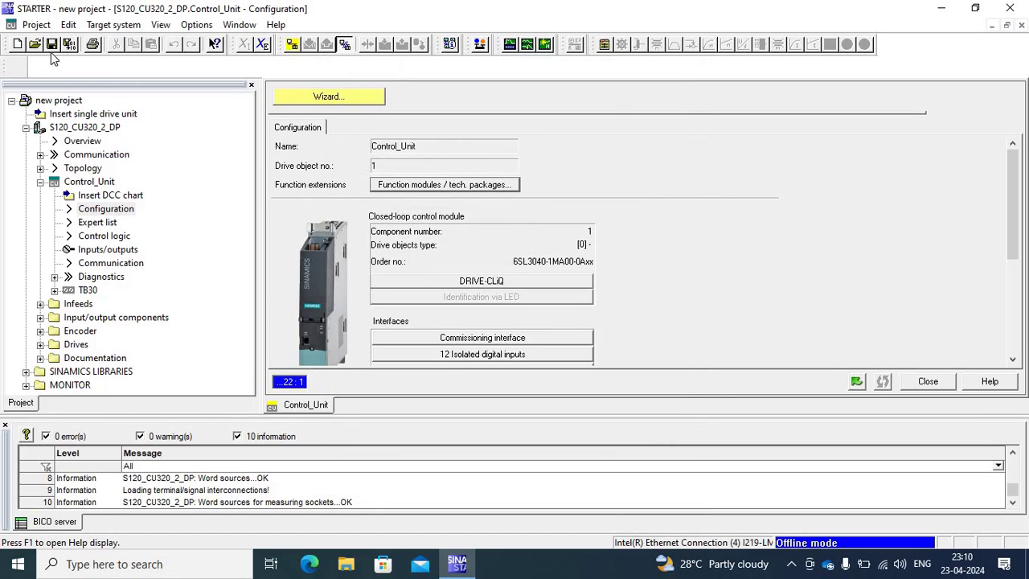
# Step: Save and compile the S120_CU320_2_DP project
pyautogui.click(51, 44)
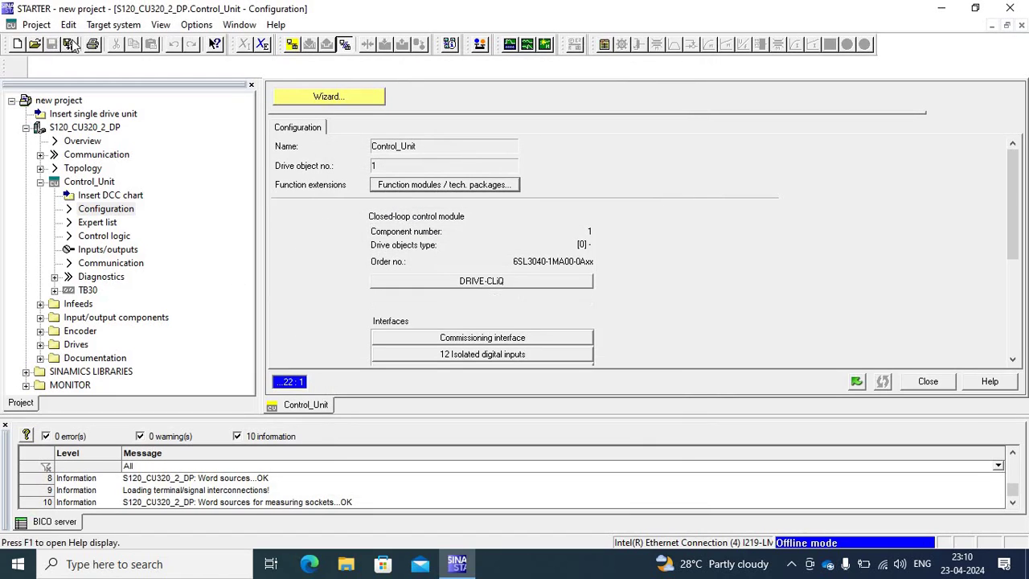
pyautogui.click(70, 45)
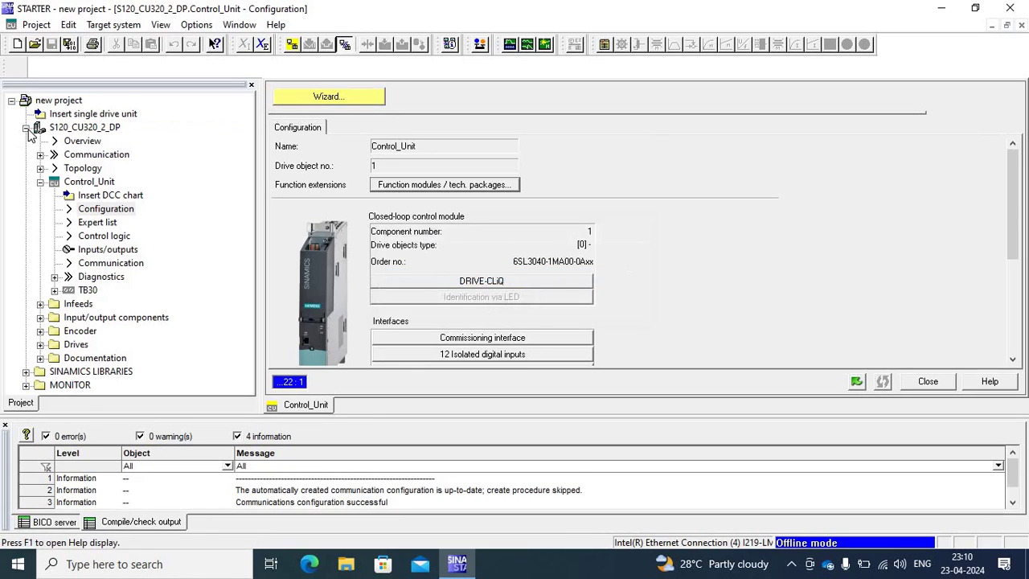
pyautogui.click(25, 128)
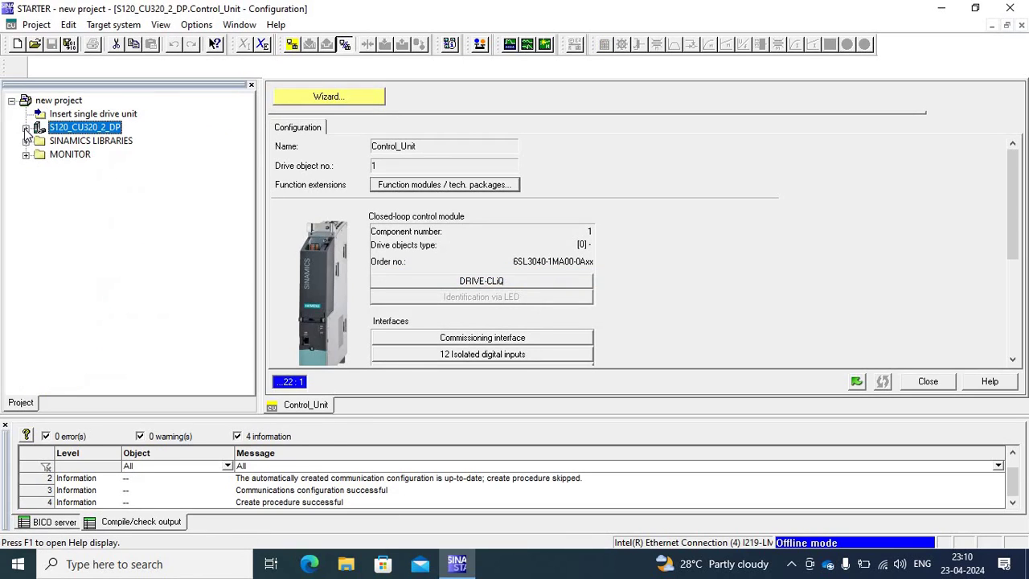
pyautogui.click(26, 128)
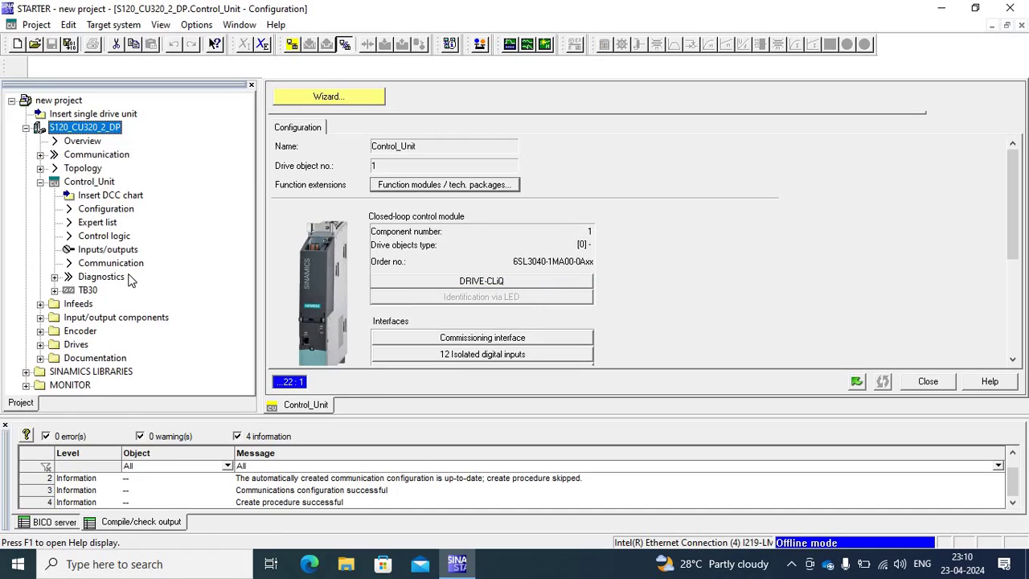